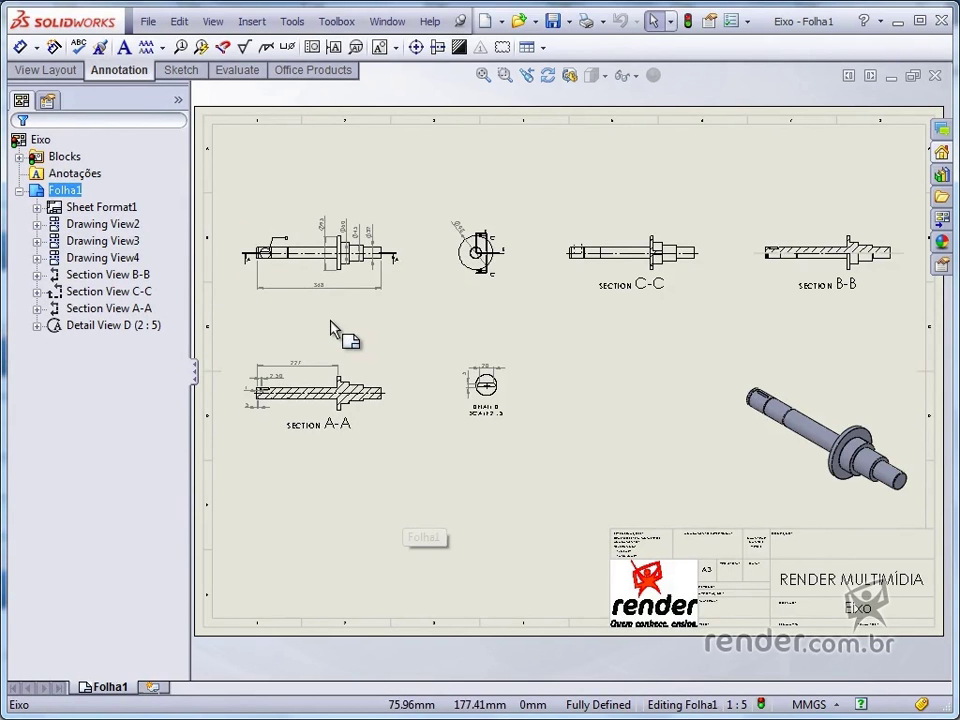
Step: Zoom in on the upper shaft view showing the Ø95, Ø60, Ø45, Ø32 diameters and the 348 length
scroll(334, 328, "down", 4)
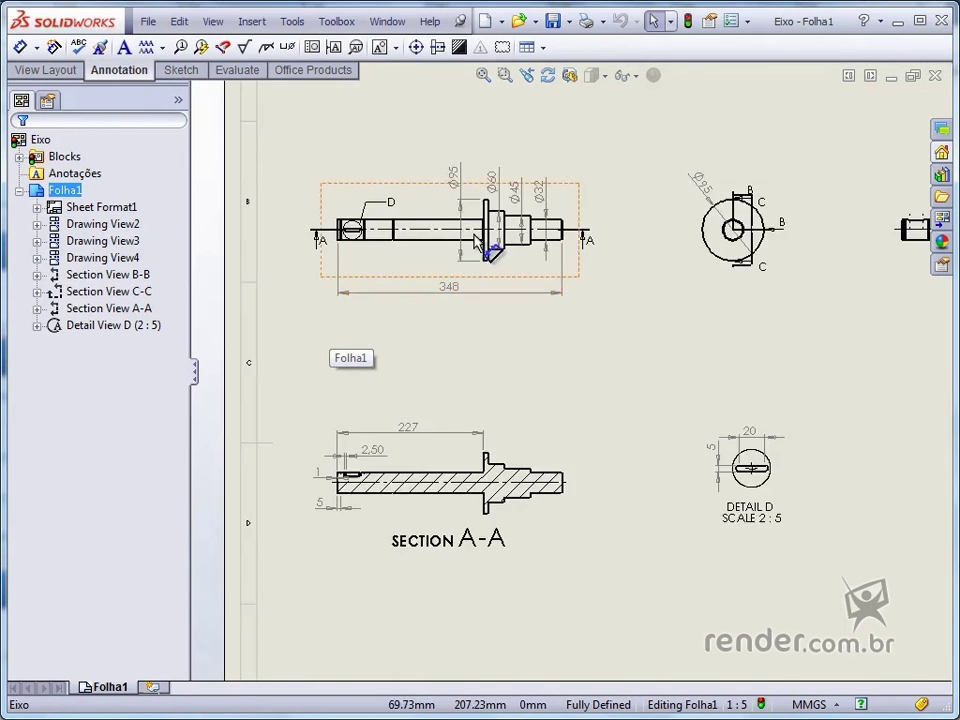
scroll(356, 182, "down", 3)
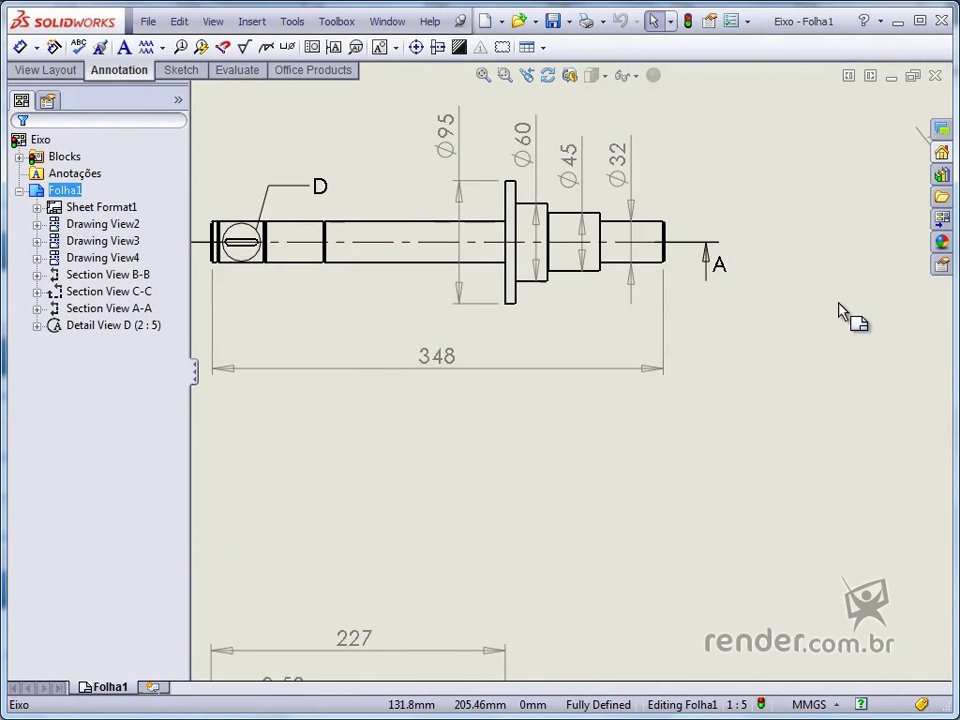
Step: Give the 348 length dimension a Bilateral tolerance of +0.01 / -0.02
left_click(440, 364)
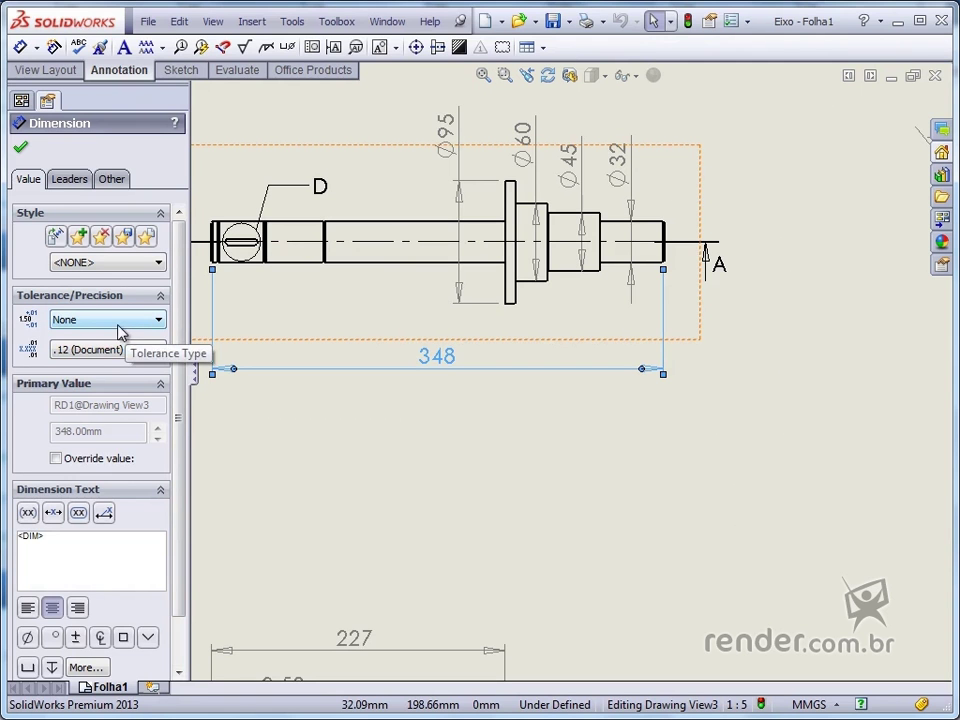
left_click(120, 332)
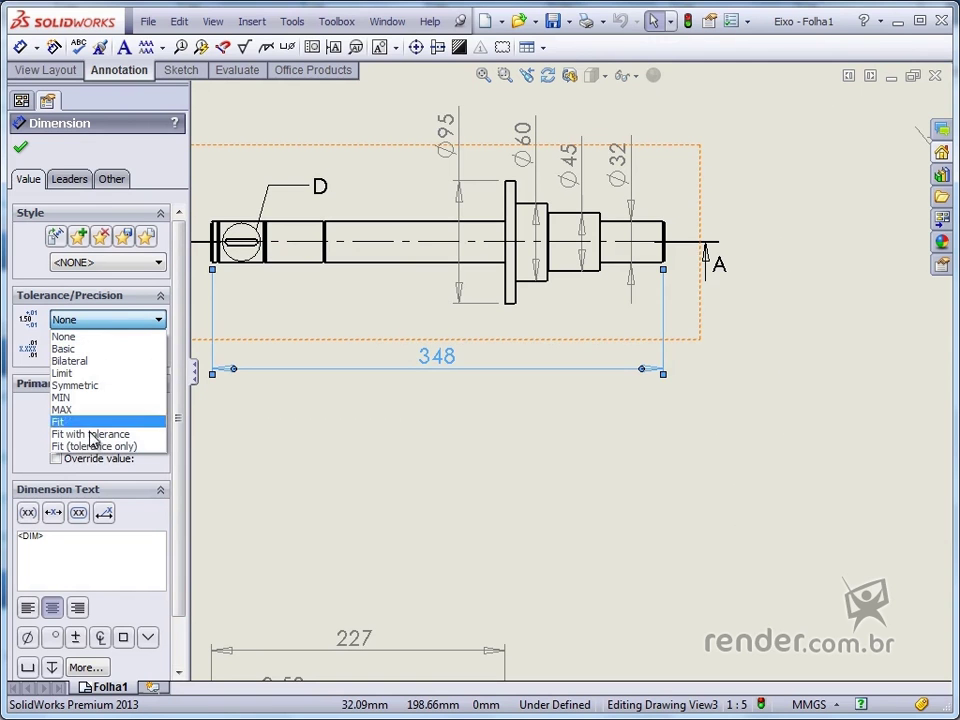
left_click(96, 348)
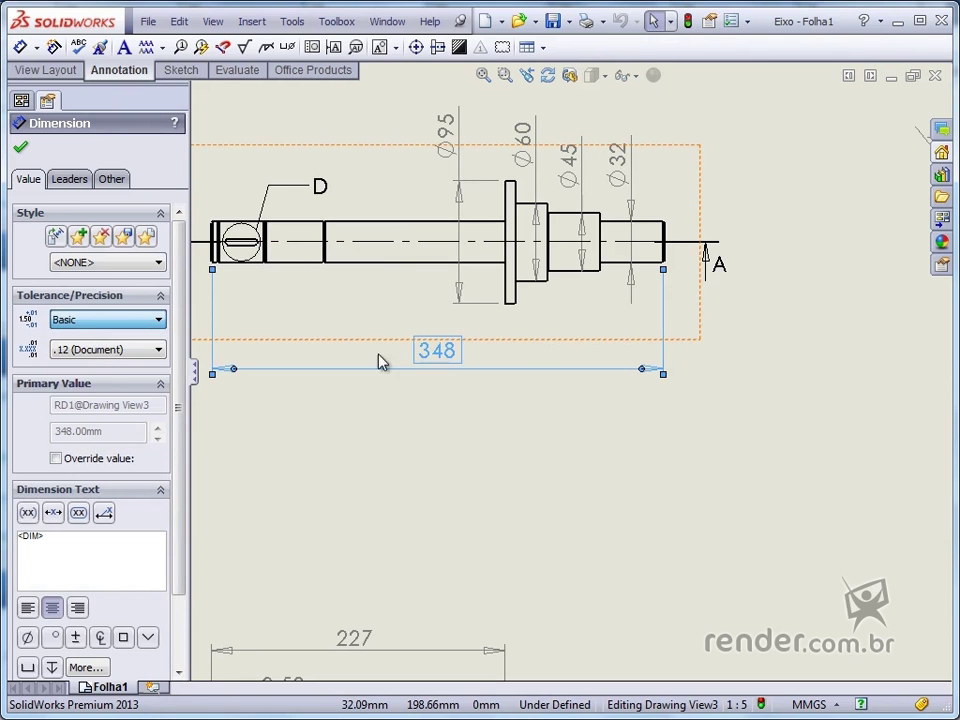
left_click(132, 327)
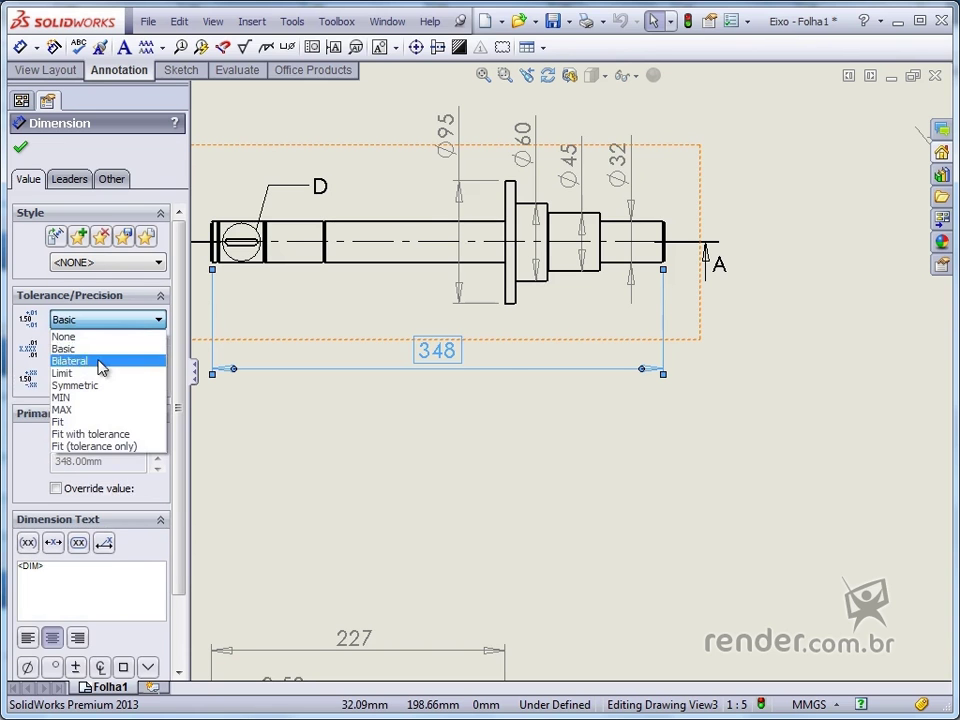
left_click(97, 359)
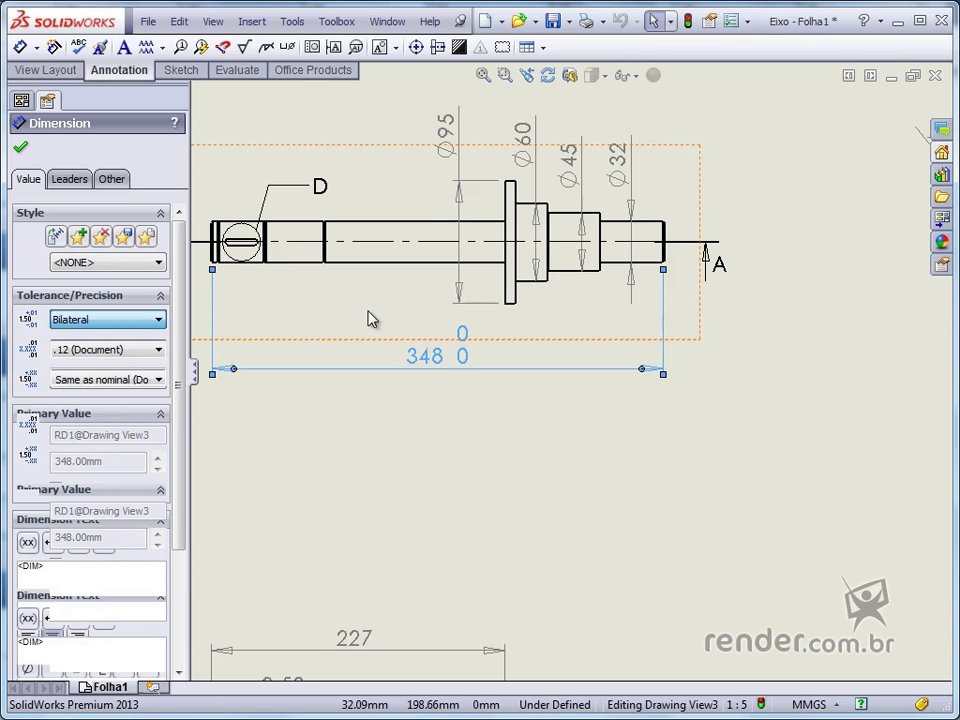
left_click(142, 320)
left_click(96, 386)
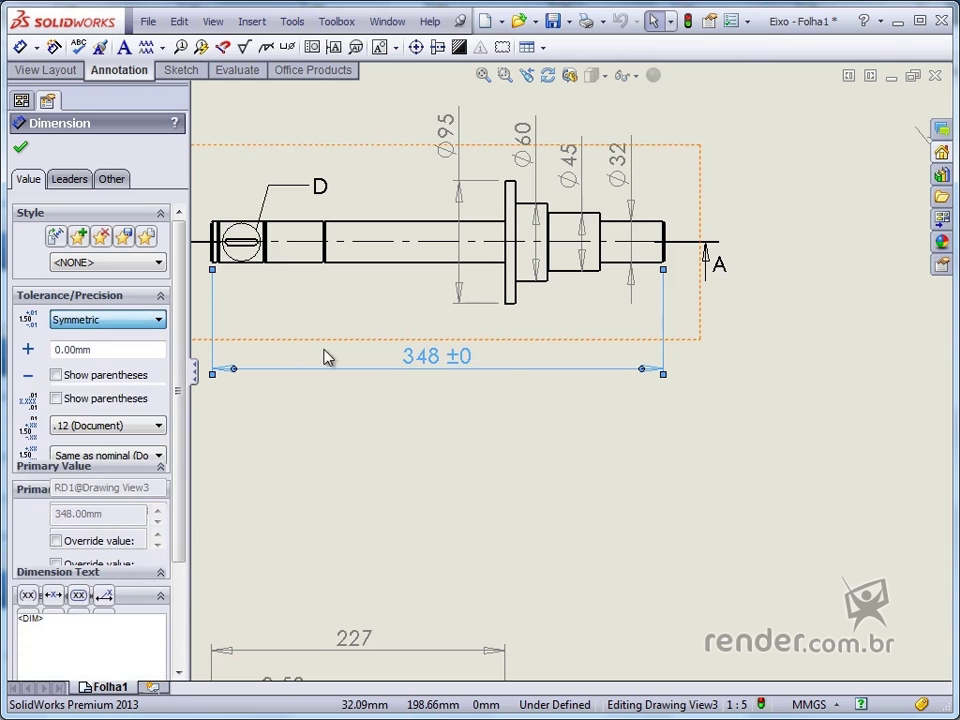
left_click(130, 320)
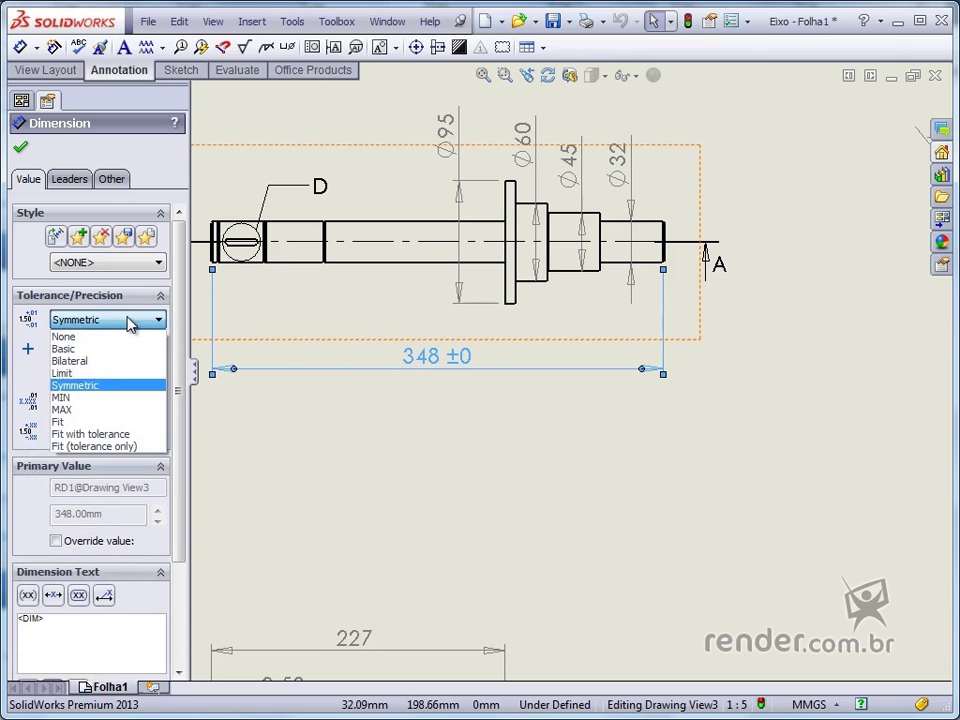
left_click(105, 360)
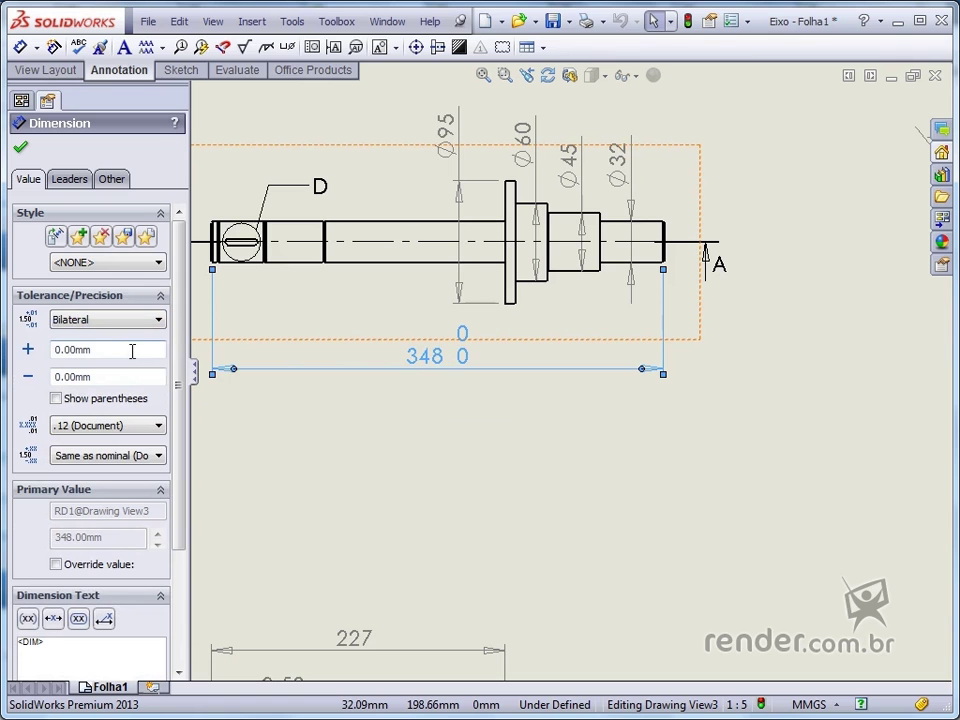
left_click_drag(74, 349, 158, 352)
left_click(74, 379)
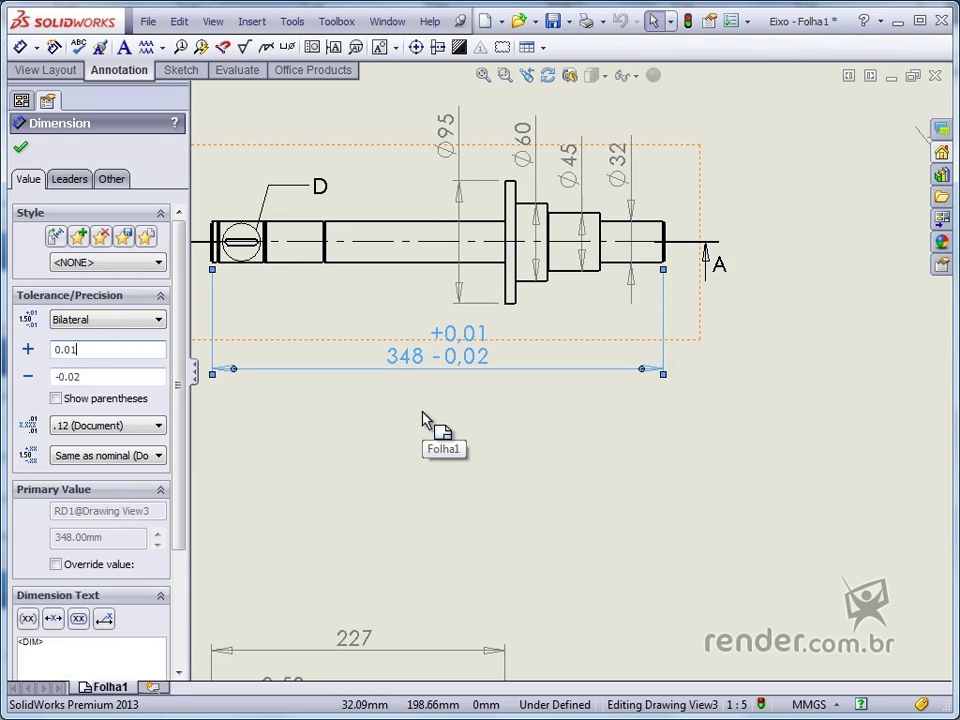
Step: Set the 348 tolerance display precision to two decimals (.12)
left_click(128, 428)
left_click(125, 455)
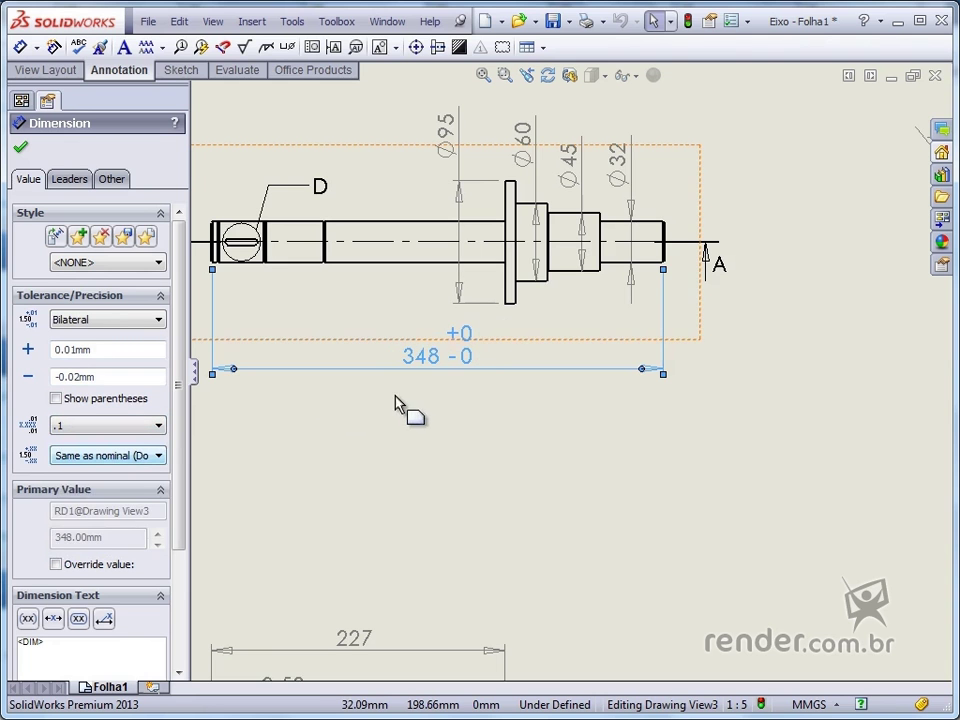
left_click(157, 428)
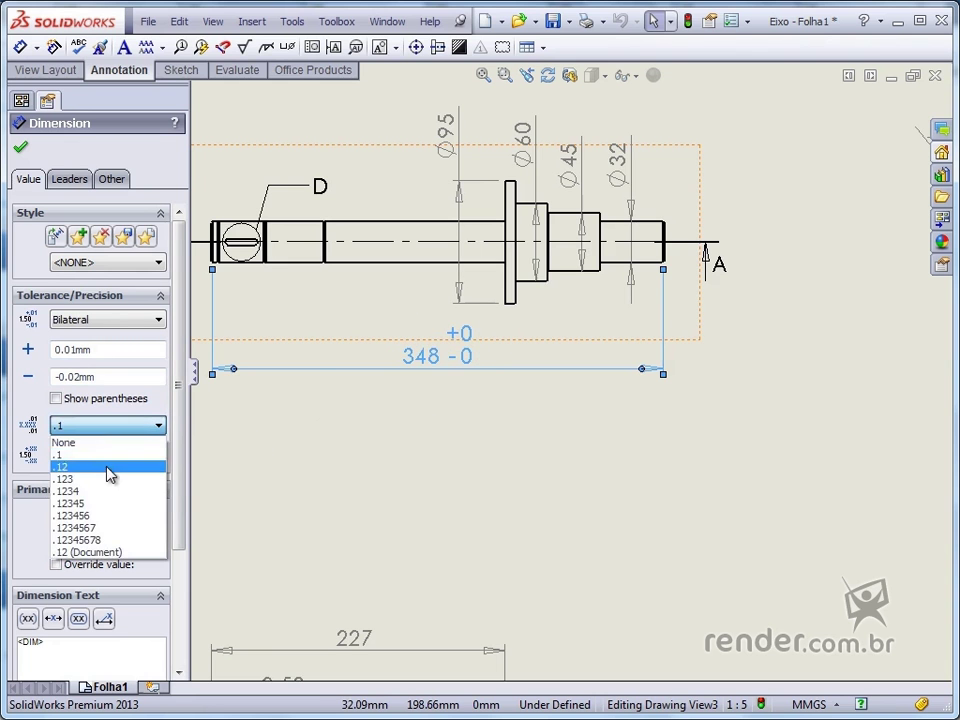
left_click(111, 466)
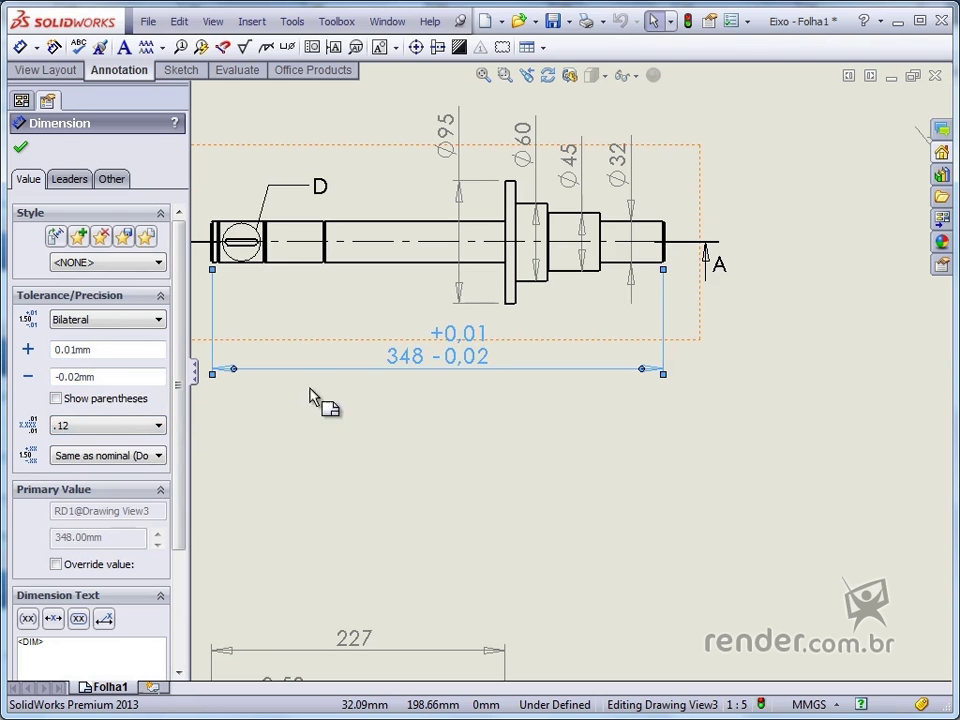
left_click(120, 462)
left_click(106, 472)
left_click(105, 462)
left_click(103, 484)
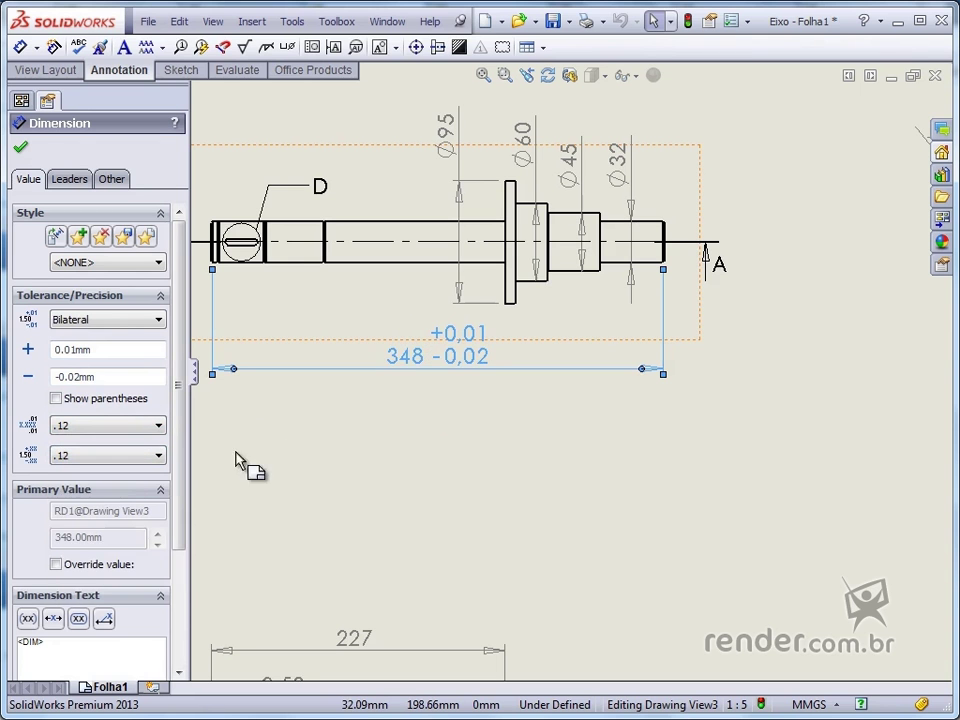
Step: Give the Ø95 diameter a Symmetric ±0.01 tolerance and move its text outward
left_click(408, 472)
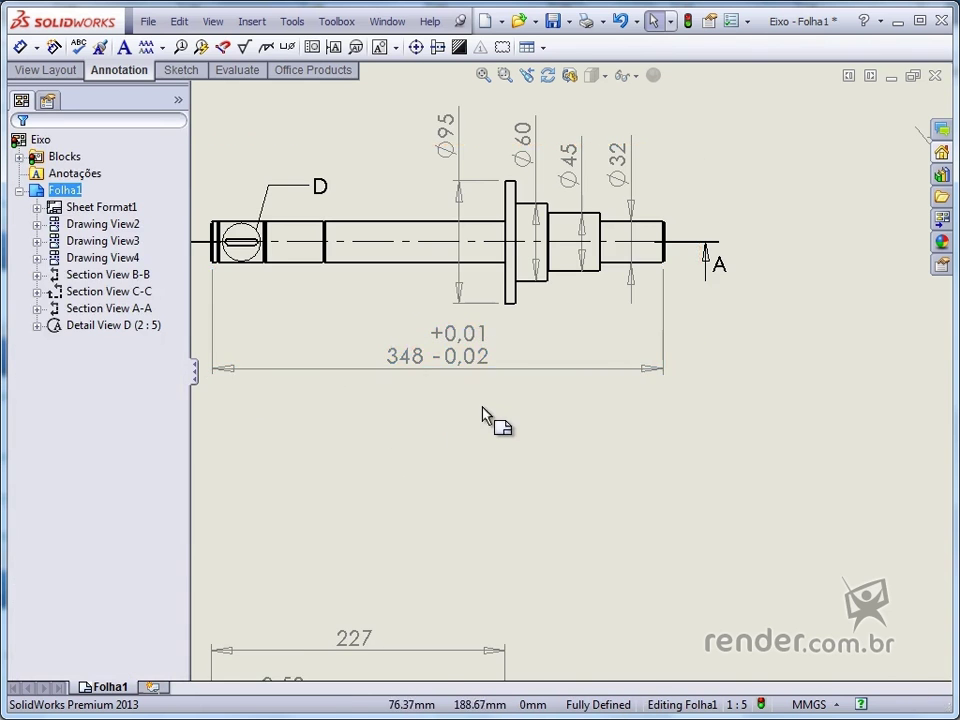
scroll(500, 400, "down", 3)
scroll(808, 234, "up", 3)
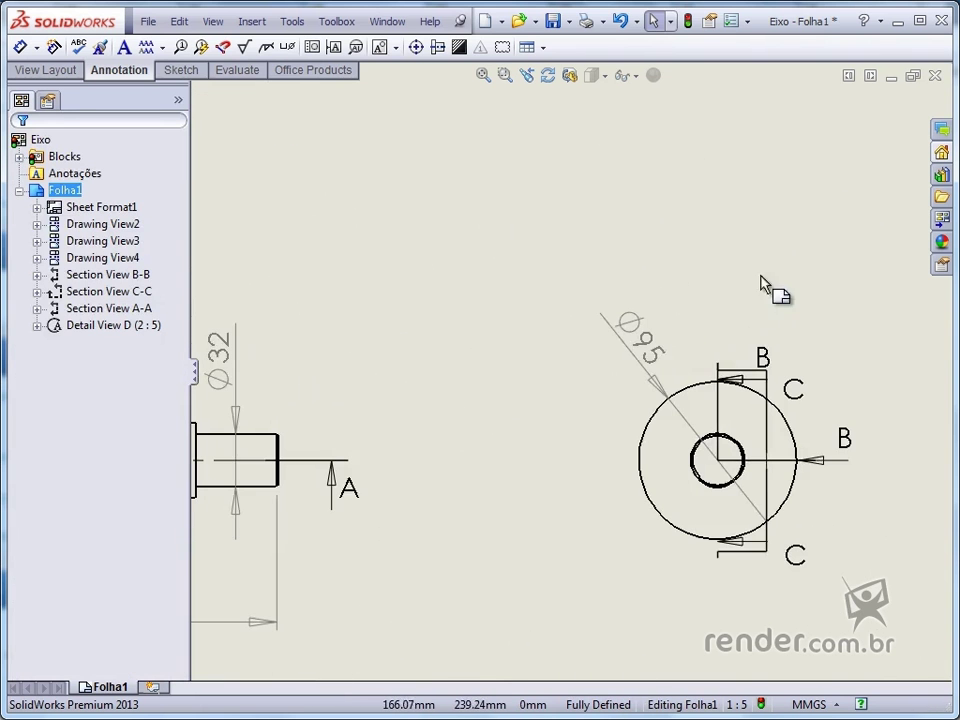
left_click(655, 360)
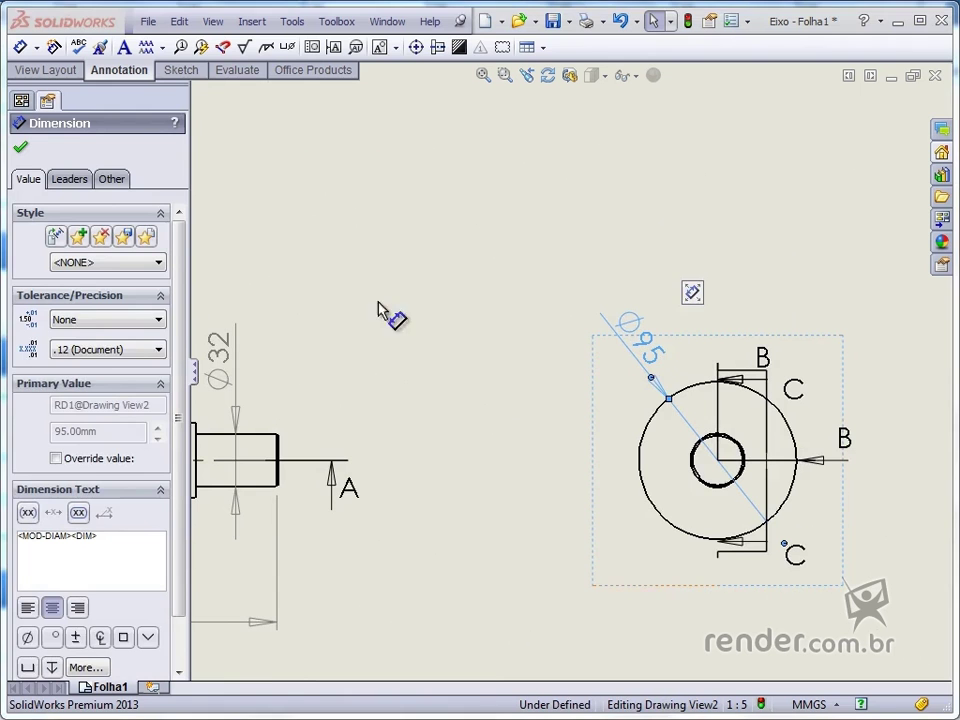
left_click(121, 318)
left_click(98, 385)
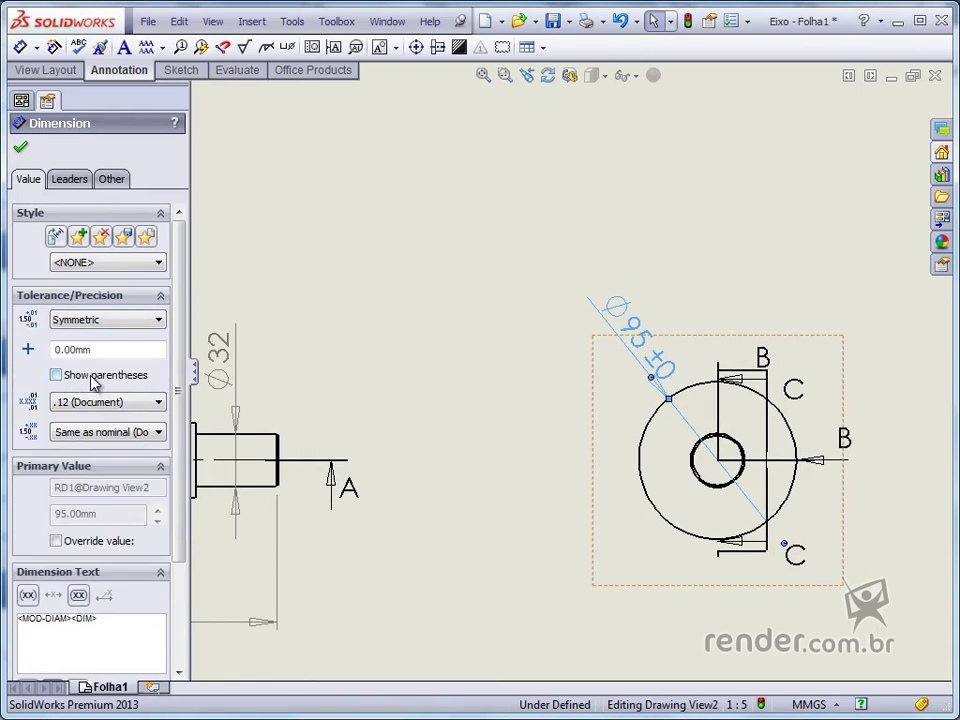
left_click_drag(72, 349, 236, 368)
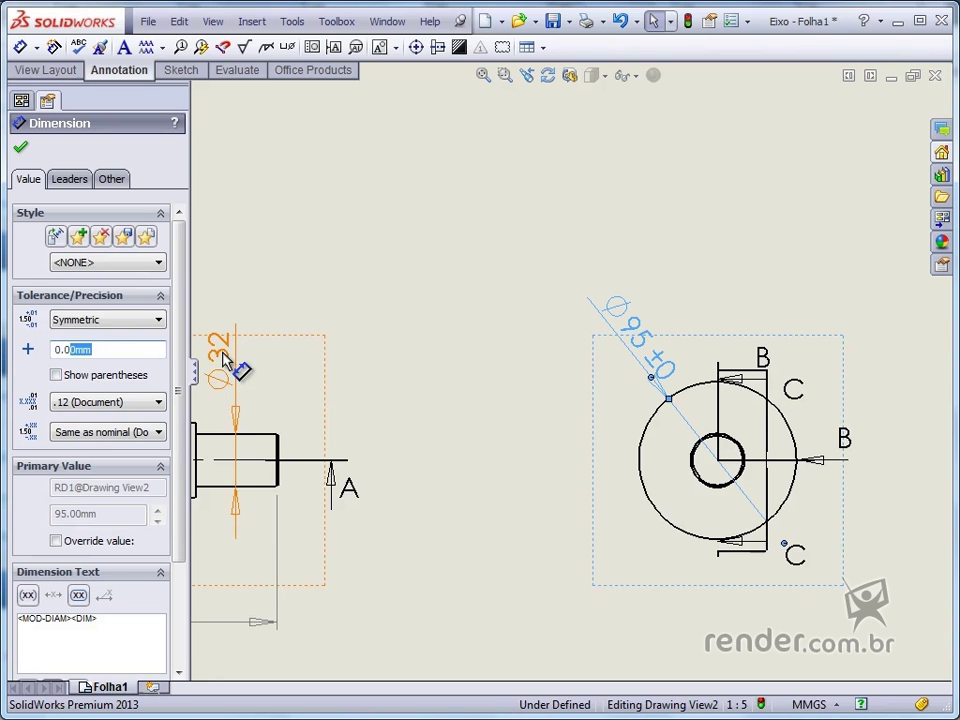
type("1")
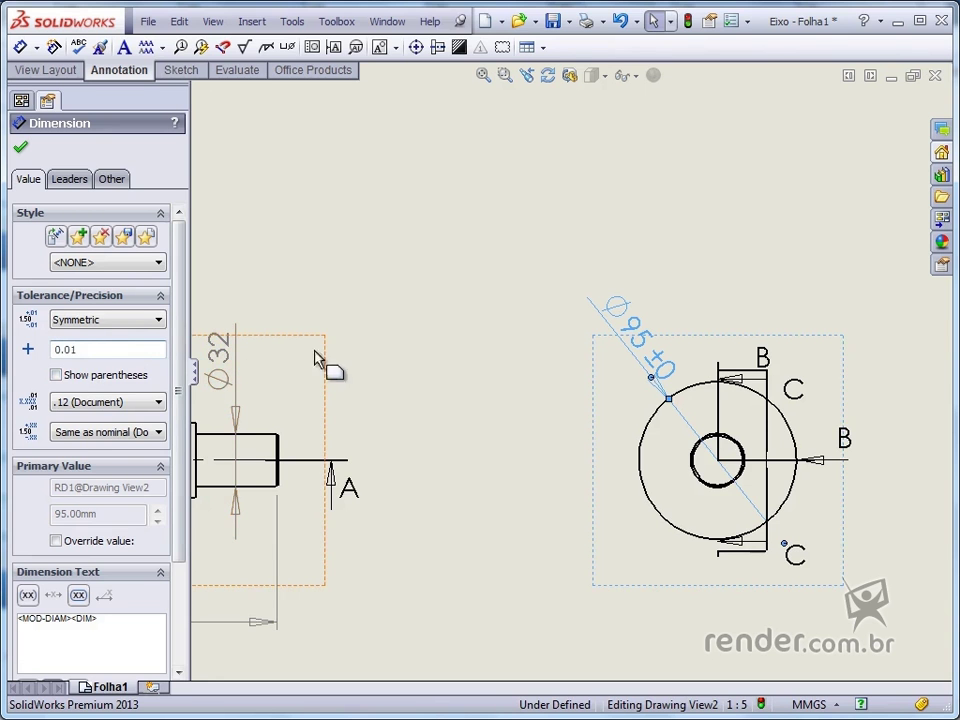
left_click_drag(643, 369, 618, 320)
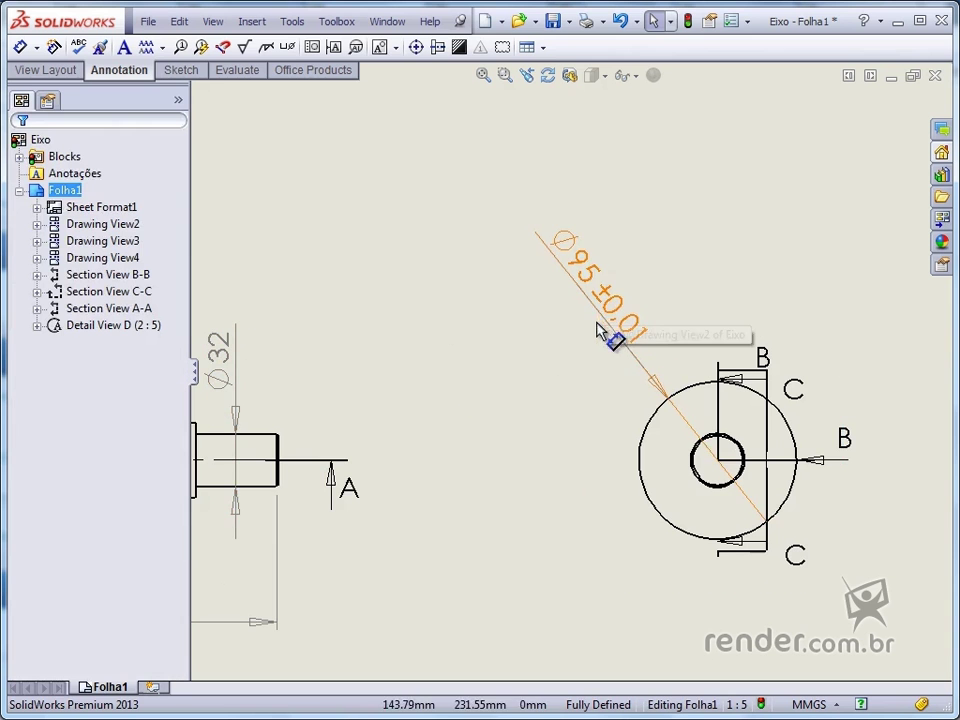
Step: Give the Ø60 diameter a Bilateral +0.01 / -0.02 tolerance and move its text upward
scroll(454, 409, "down", 4)
scroll(489, 392, "up", 2)
scroll(600, 260, "up", 3)
left_click(478, 262)
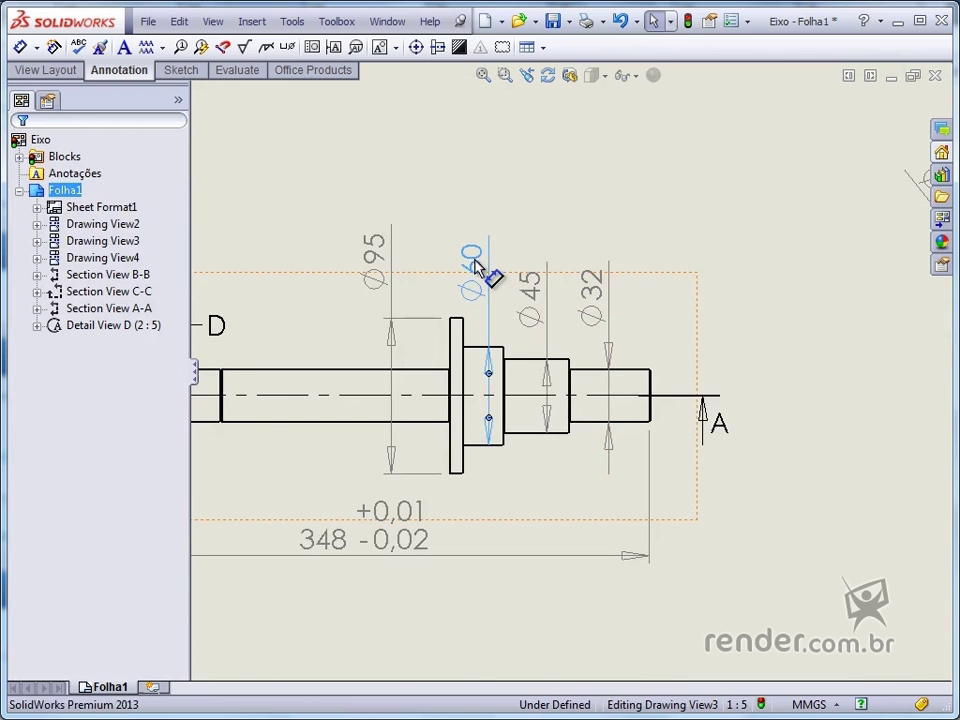
left_click(103, 319)
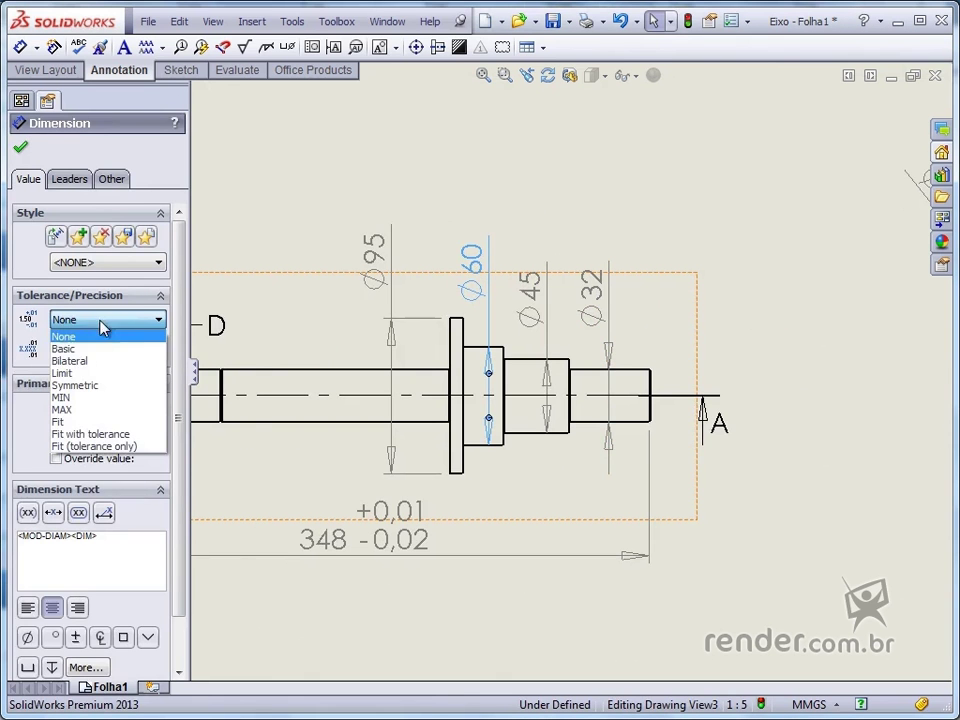
left_click(92, 361)
left_click_drag(71, 349, 209, 357)
type("1")
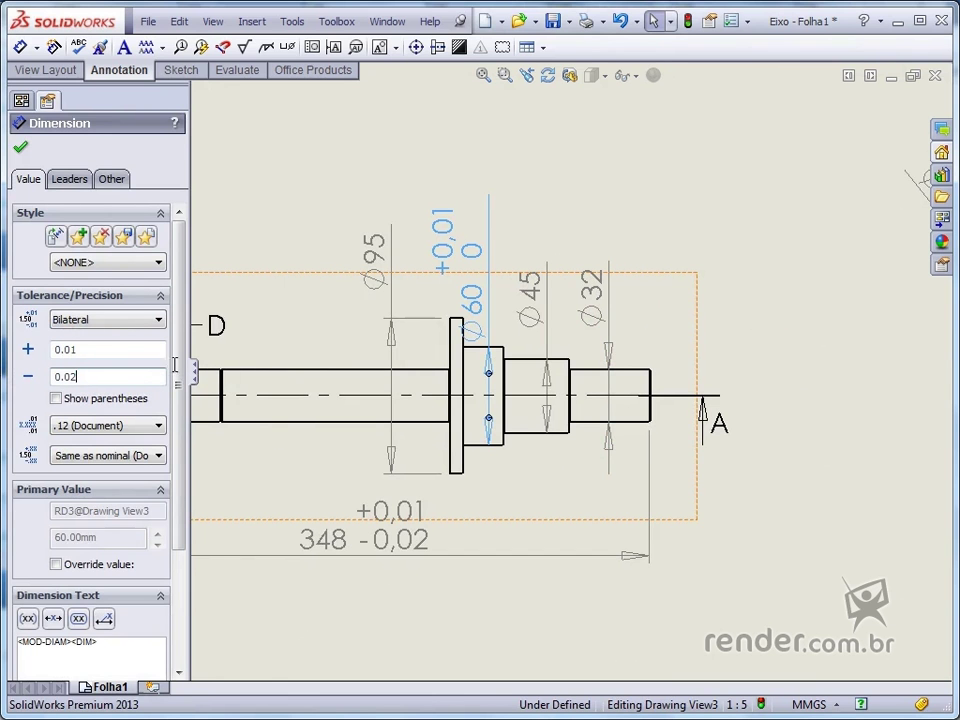
left_click(335, 240)
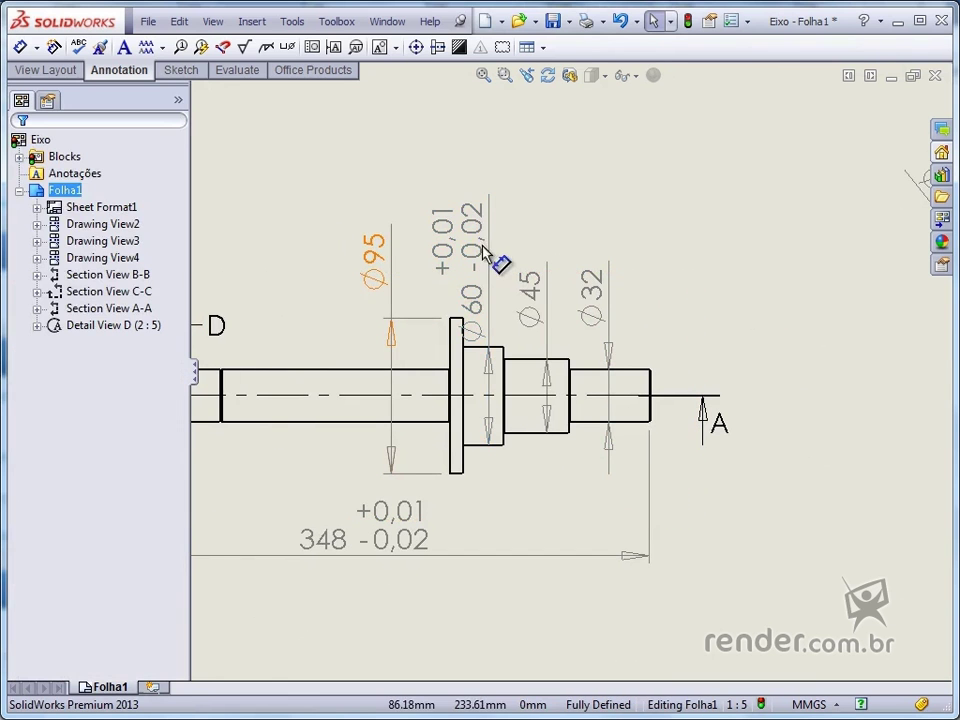
mouse_move(485, 252)
left_mouse_down()
mouse_move(492, 222)
mouse_move(476, 215)
mouse_move(490, 208)
left_mouse_up()
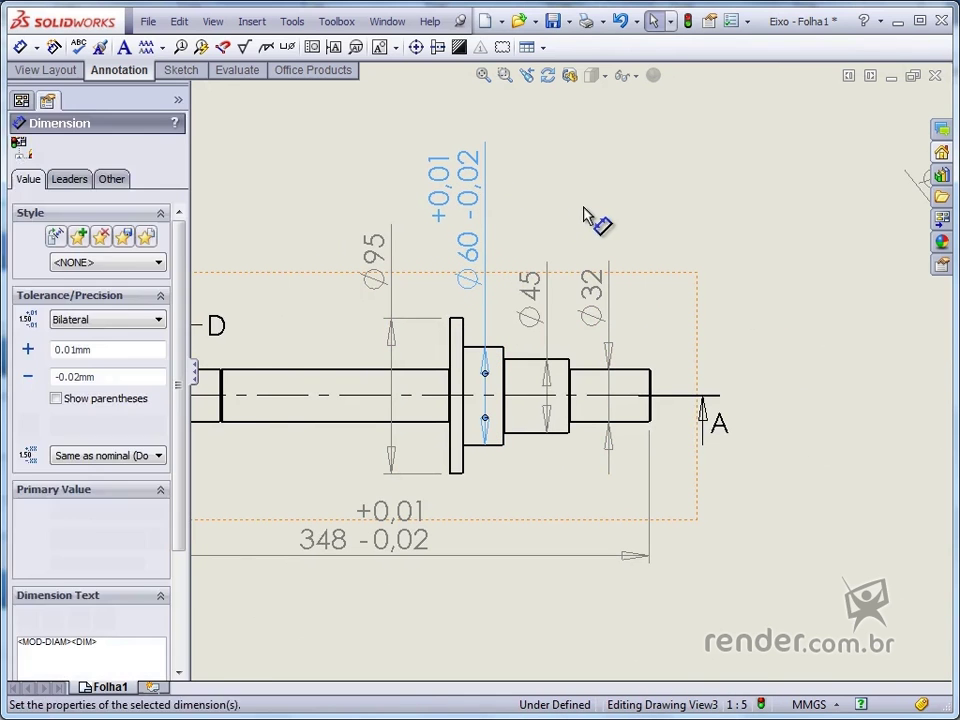
left_click(589, 210)
Step: Move the Ø32 dimension text upward and switch it to a Symmetric tolerance
left_click_drag(604, 282, 606, 224)
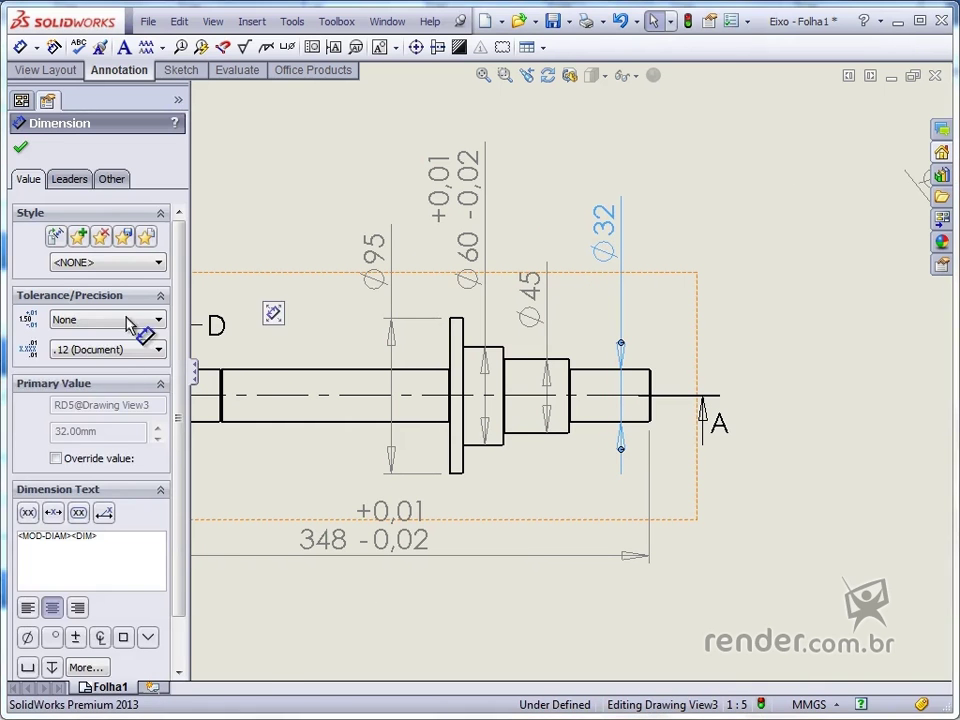
left_click(128, 325)
left_click(111, 387)
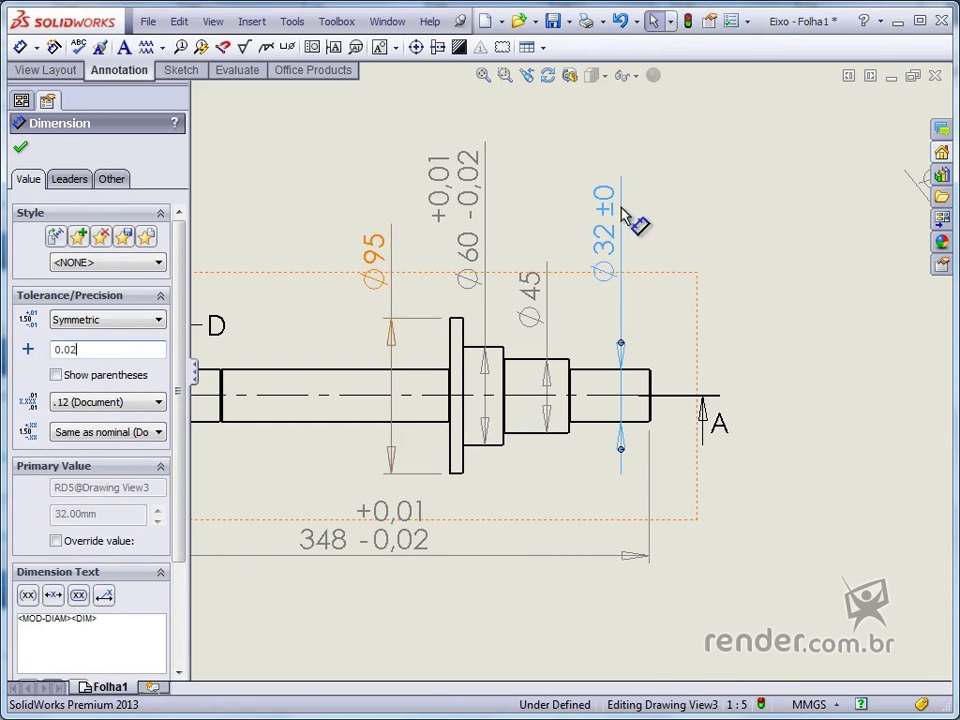
Step: Confirm Ø32 at ±0,02 and paint that tolerance format onto the Ø95 dimension with Format Painter
key("Return")
key("f")
scroll(330, 240, "down", 5)
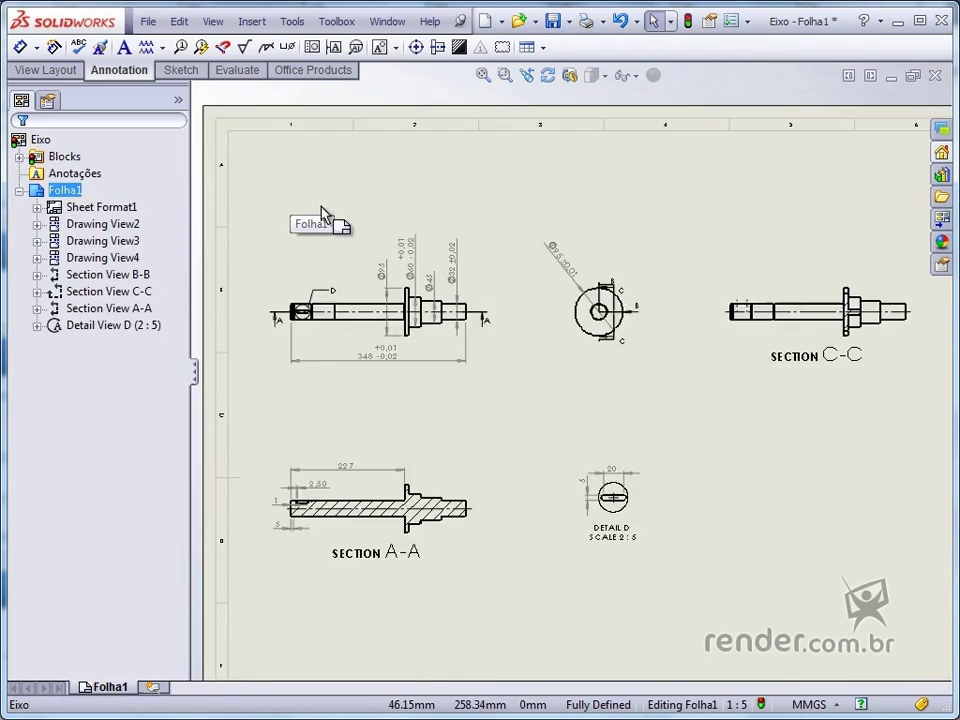
scroll(437, 308, "down", 3)
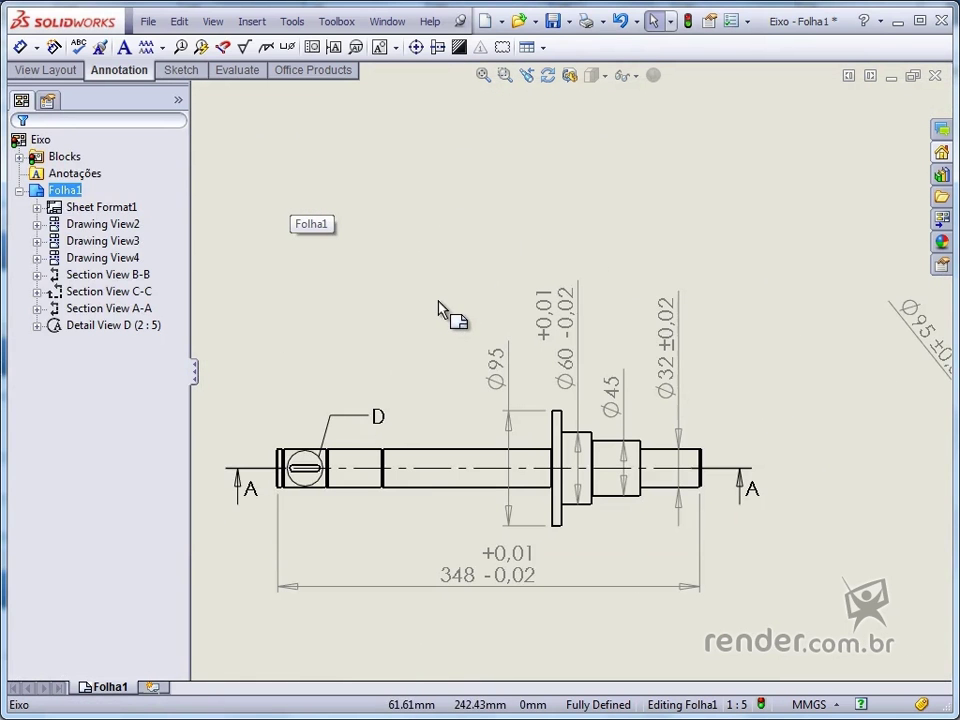
left_click(292, 21)
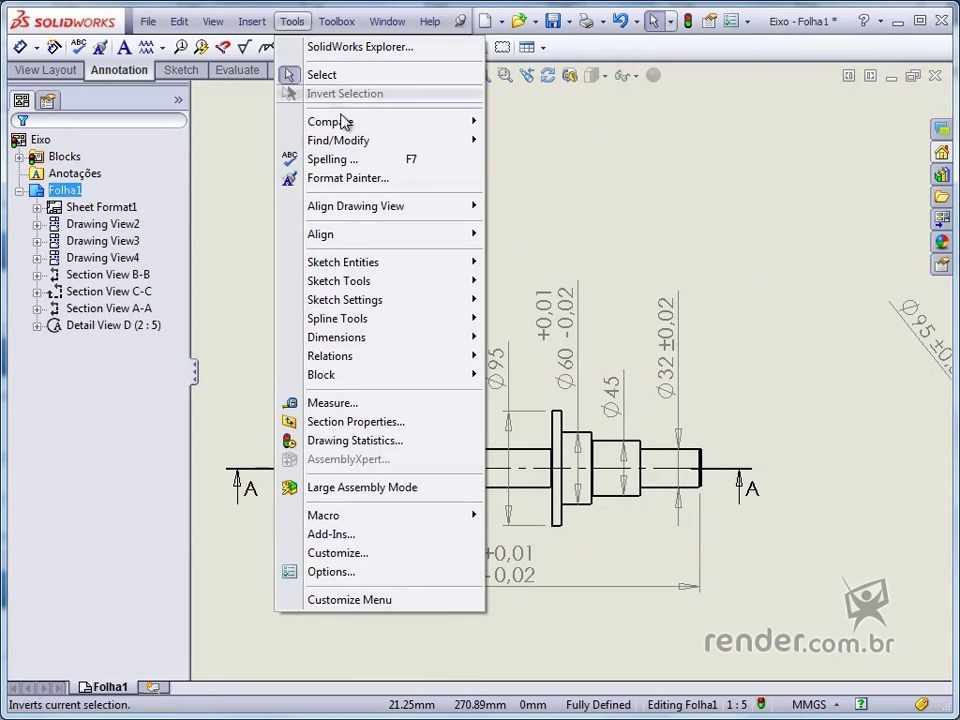
left_click(355, 179)
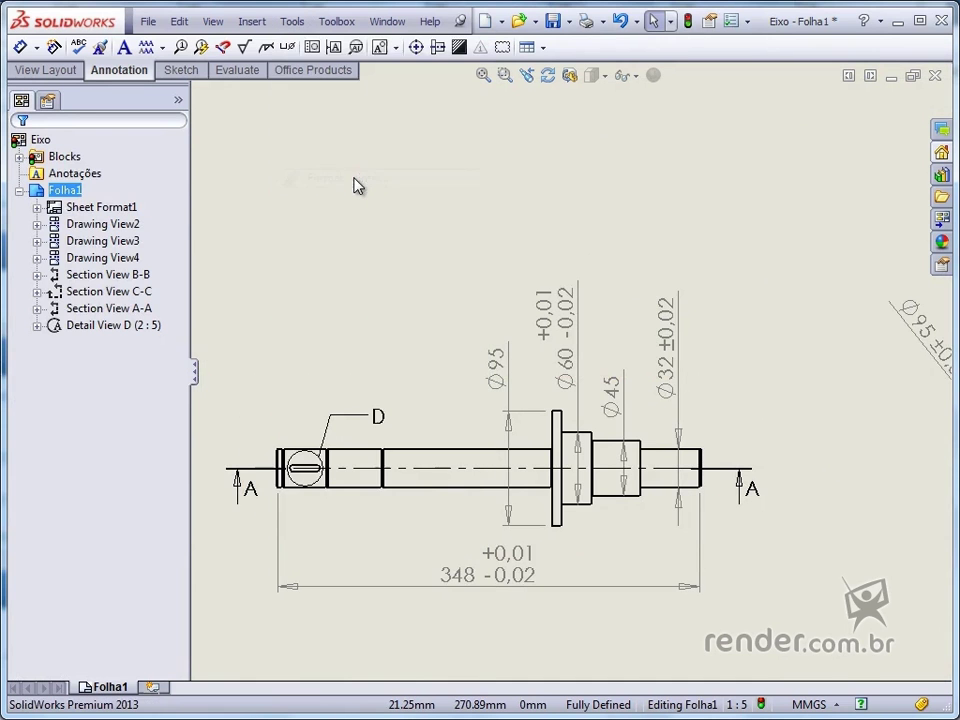
left_click(673, 352)
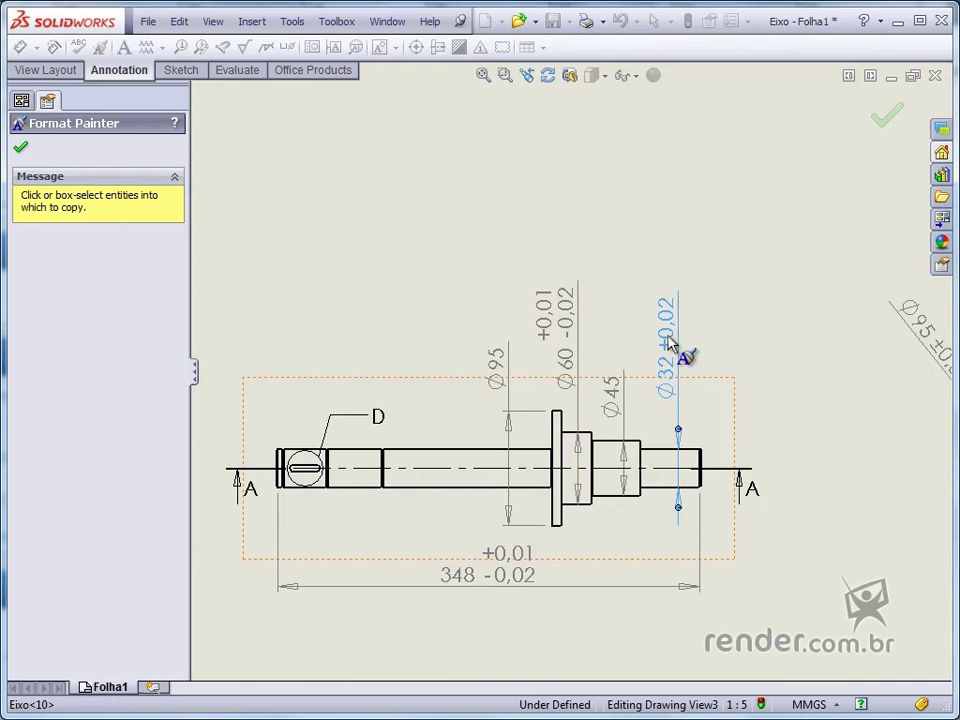
left_click(500, 373)
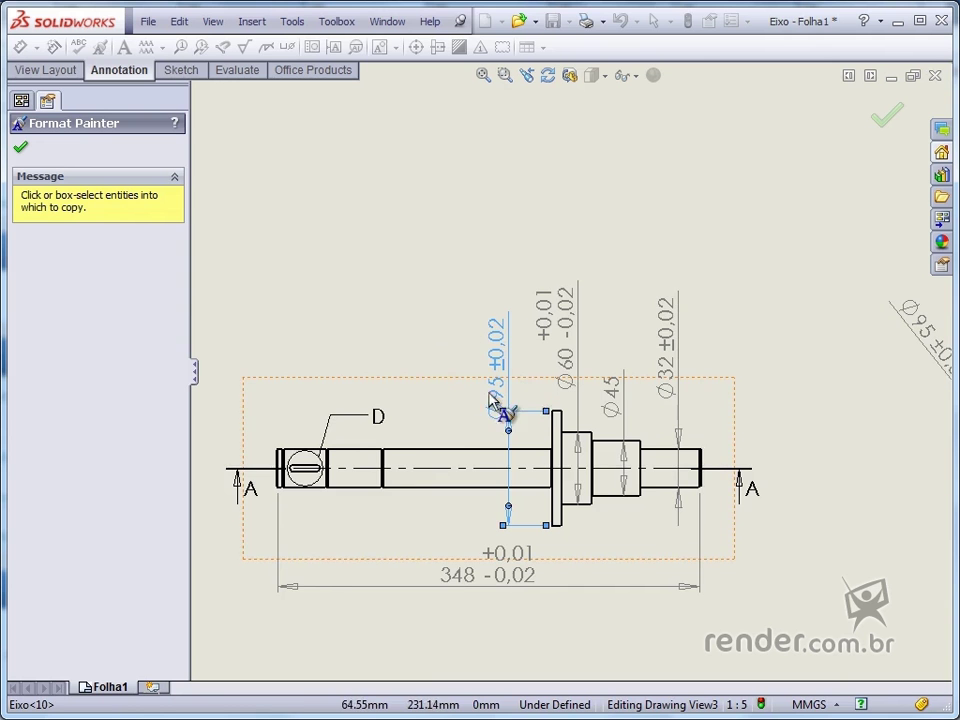
Step: Paint the side view's Ø95 ±0,01 tolerance onto Ø45 and Detail D's 5 dimension
left_click(920, 343)
scroll(920, 343, "down", 2)
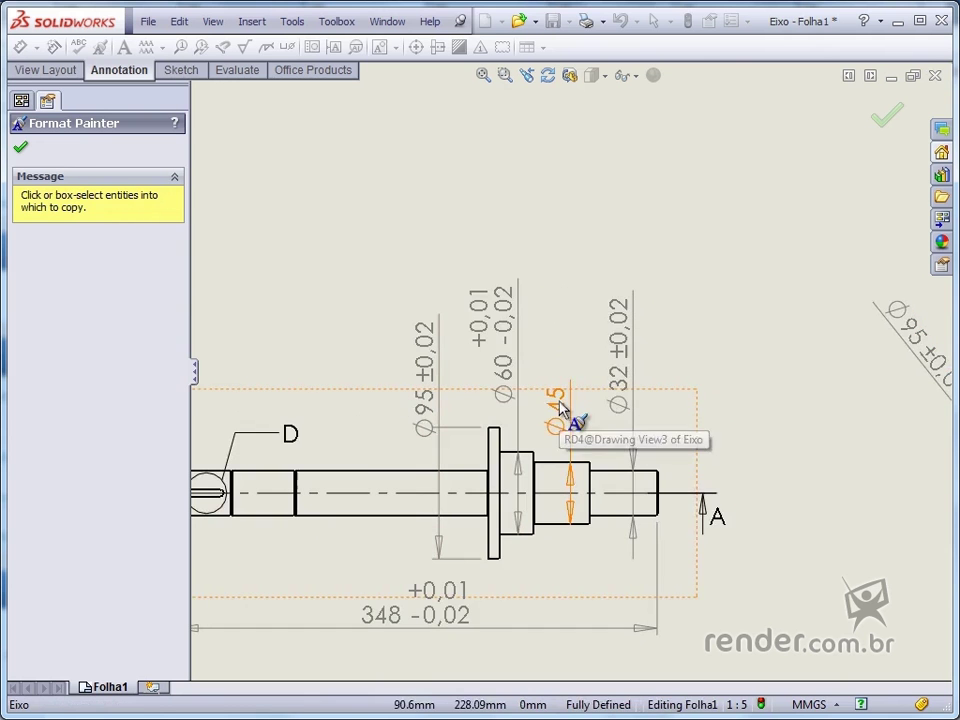
left_click(558, 392)
scroll(548, 490, "up", 6)
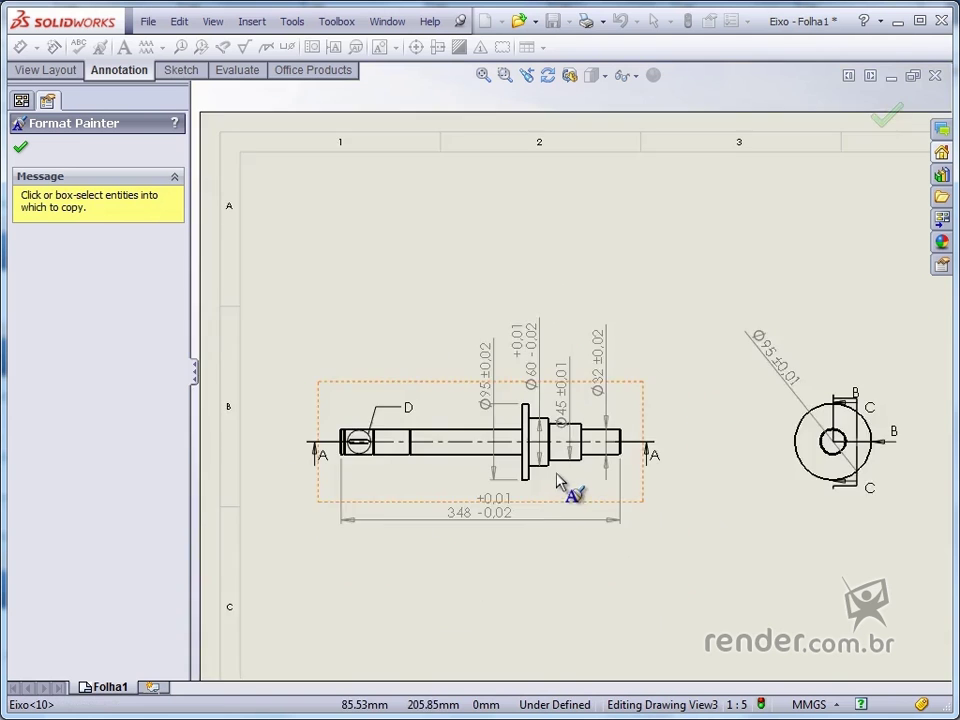
scroll(515, 560, "down", 2)
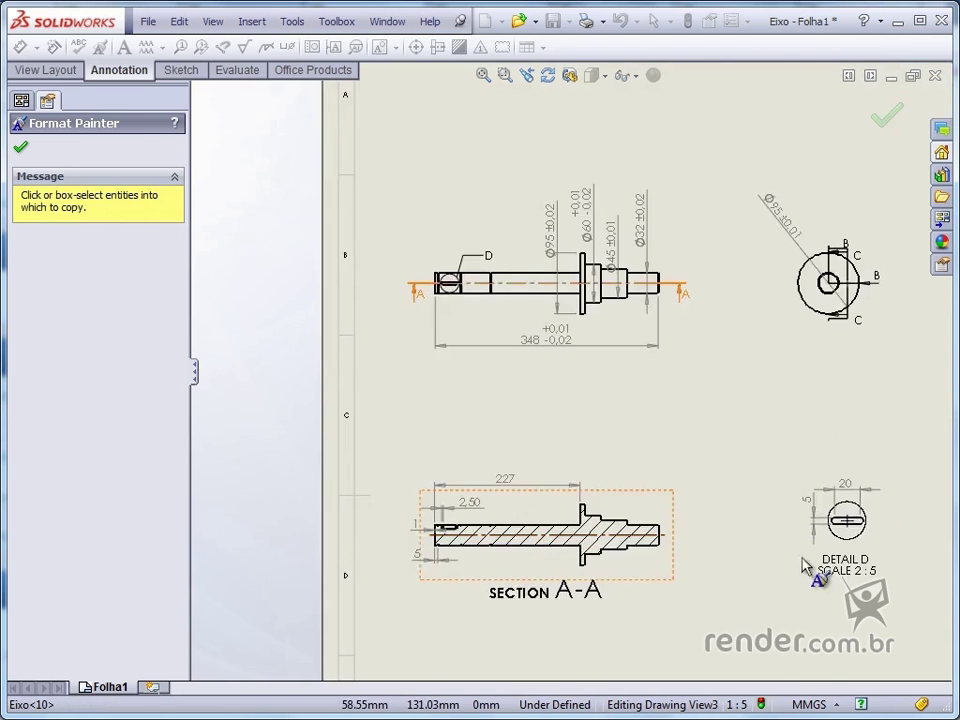
scroll(864, 545, "down", 5)
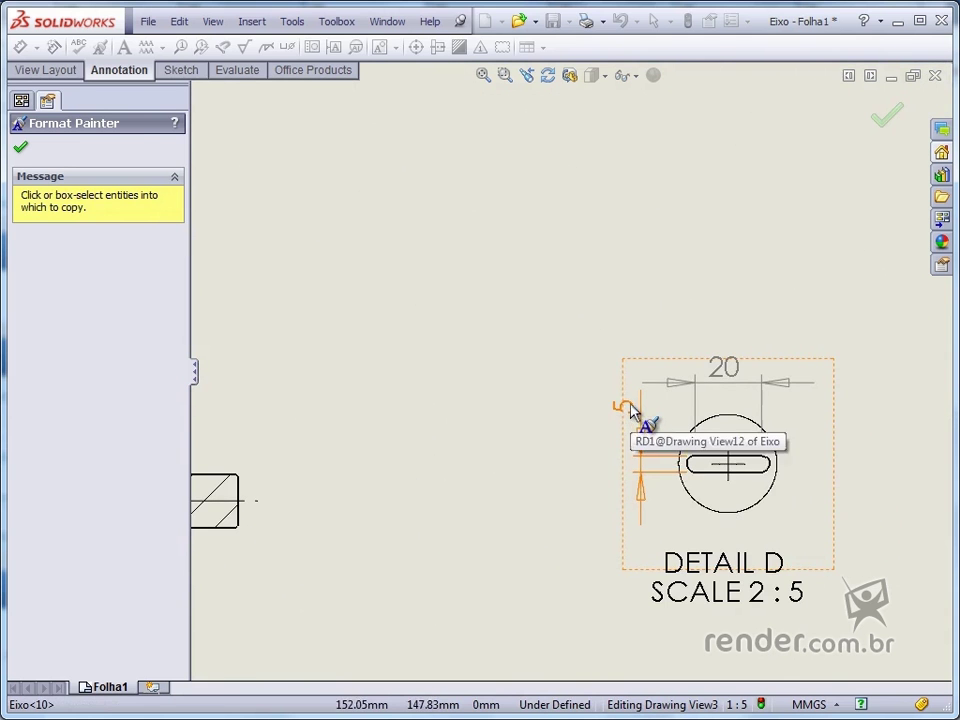
left_click(628, 412)
Step: Exit Format Painter and move Detail D's 5 ±0,01 dimension further left
key("Escape")
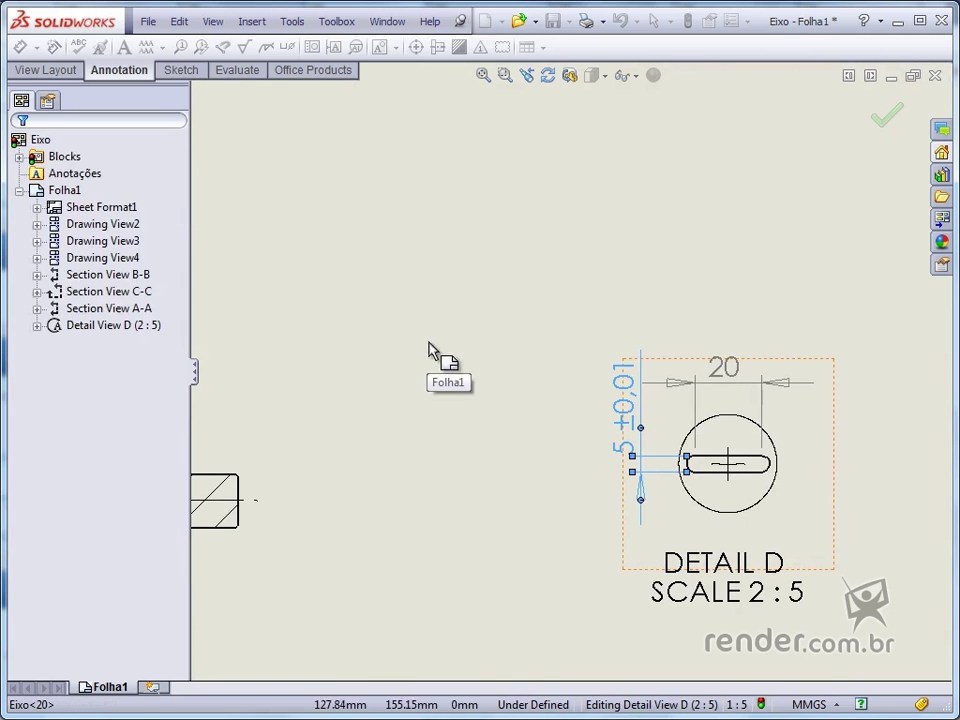
mouse_move(634, 380)
left_mouse_down()
mouse_move(605, 373)
mouse_move(621, 400)
left_mouse_up()
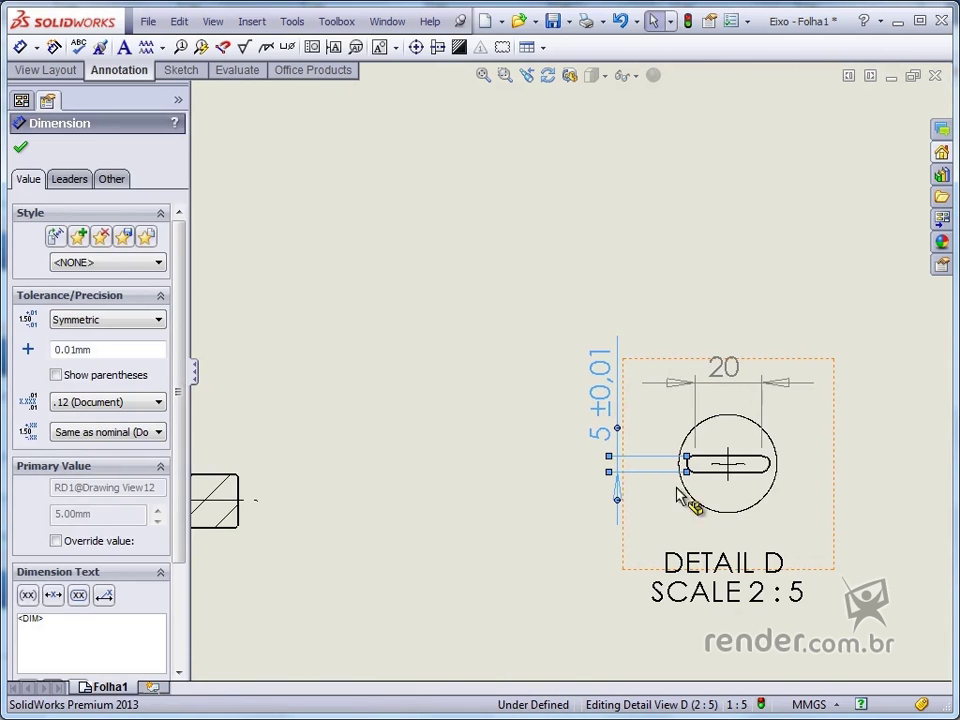
key("f")
scroll(449, 119, "down", 5)
Step: Delete the Ø95 ±0,02 dimension and raise the Ø45 ±0,01 text
left_click(290, 213)
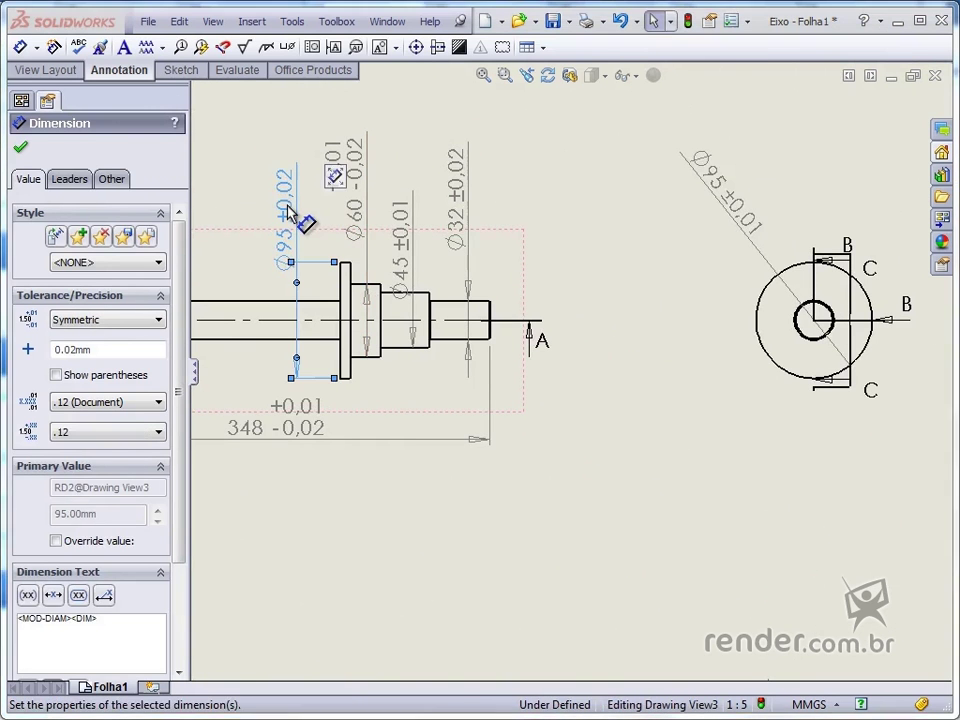
key("Delete")
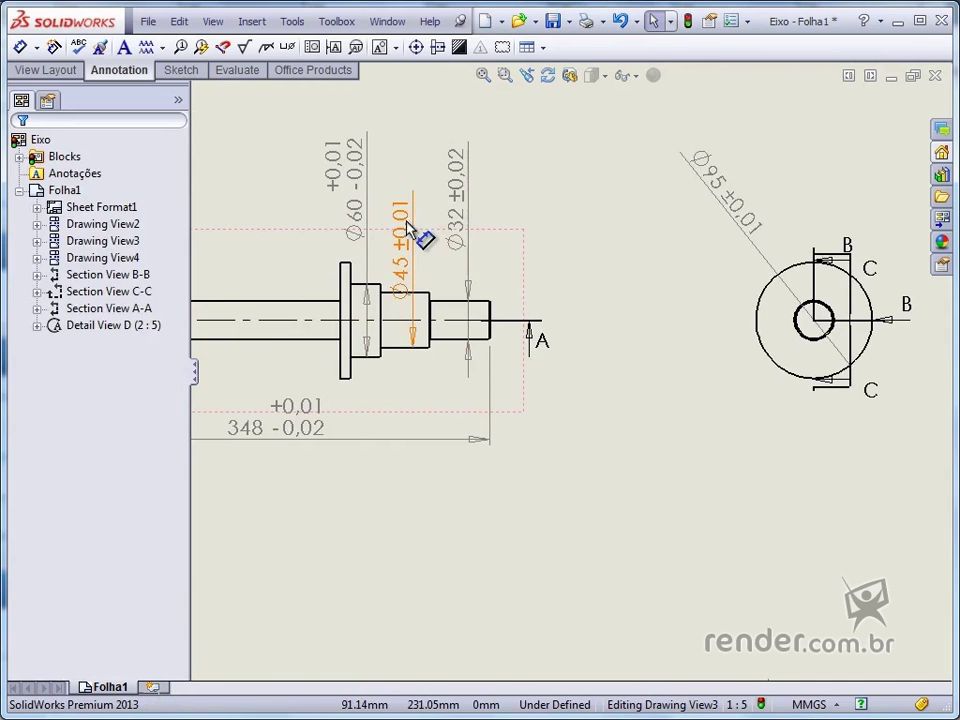
left_click_drag(424, 229, 429, 197)
Step: Select the Ø32 dimension to edit its tolerance
key("f")
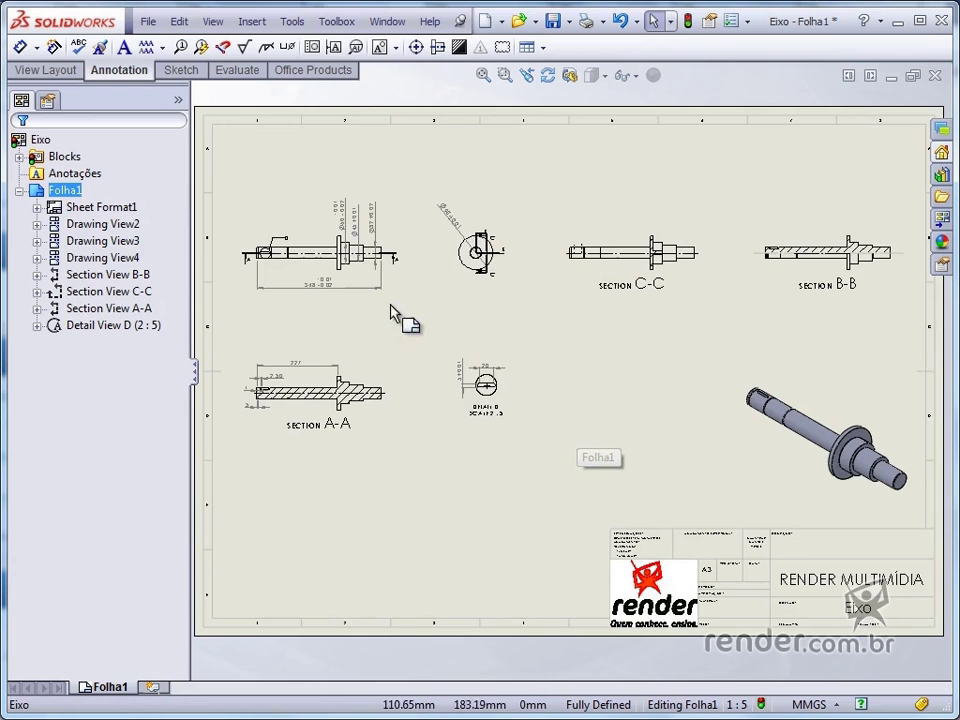
scroll(268, 243, "down", 3)
scroll(308, 245, "down", 5)
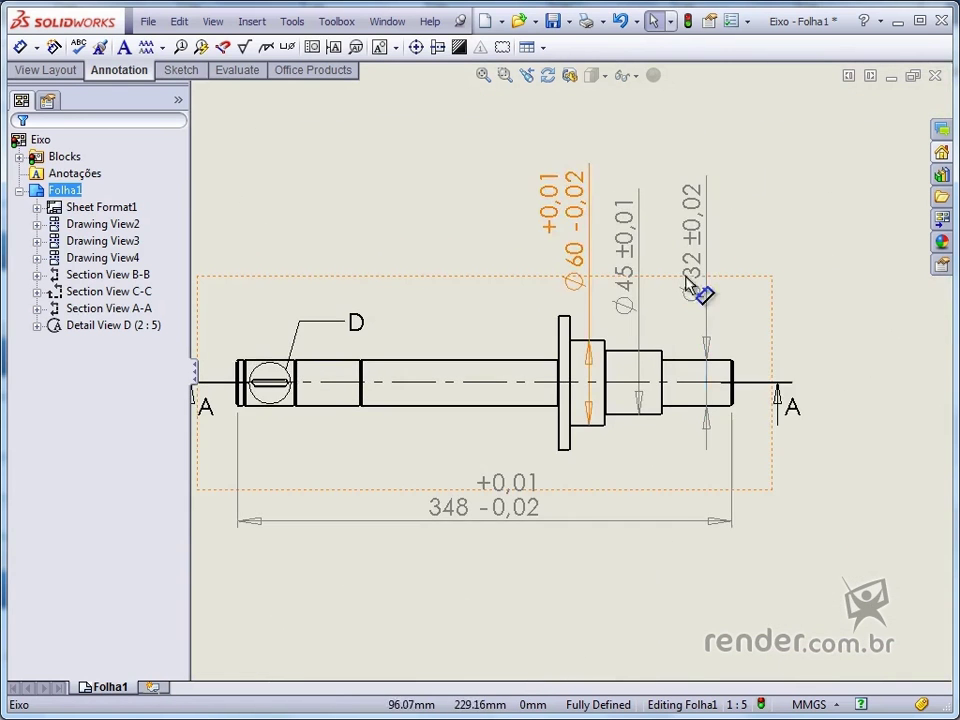
left_click(697, 240)
Step: Change Ø32 to a Limit tolerance with +0.03 / -0.04, showing 32,03 / 31,96
left_click(147, 320)
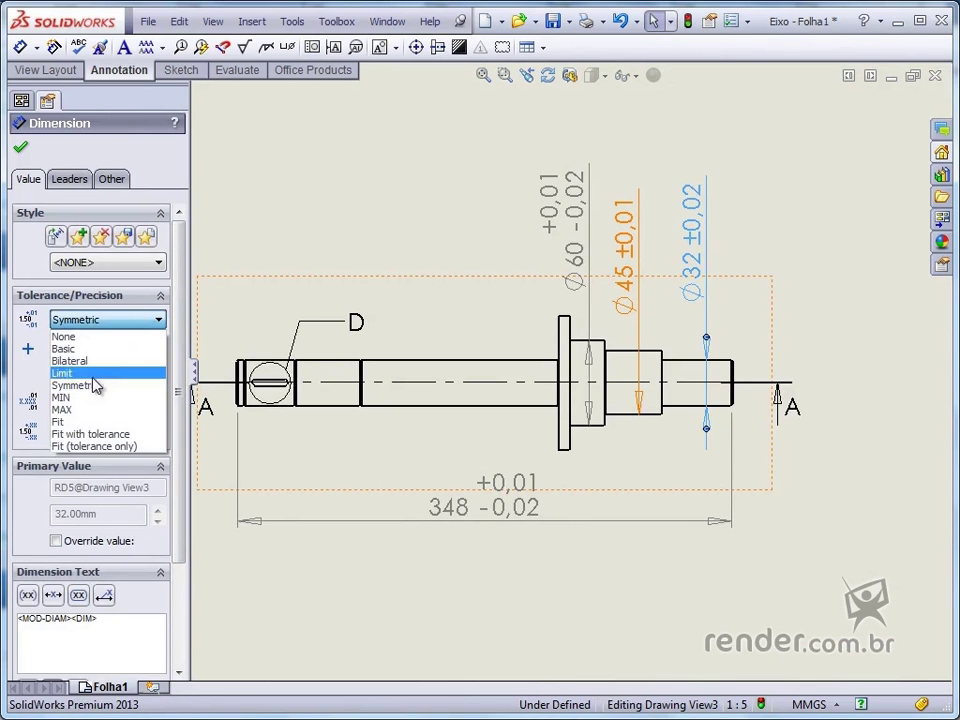
left_click(78, 374)
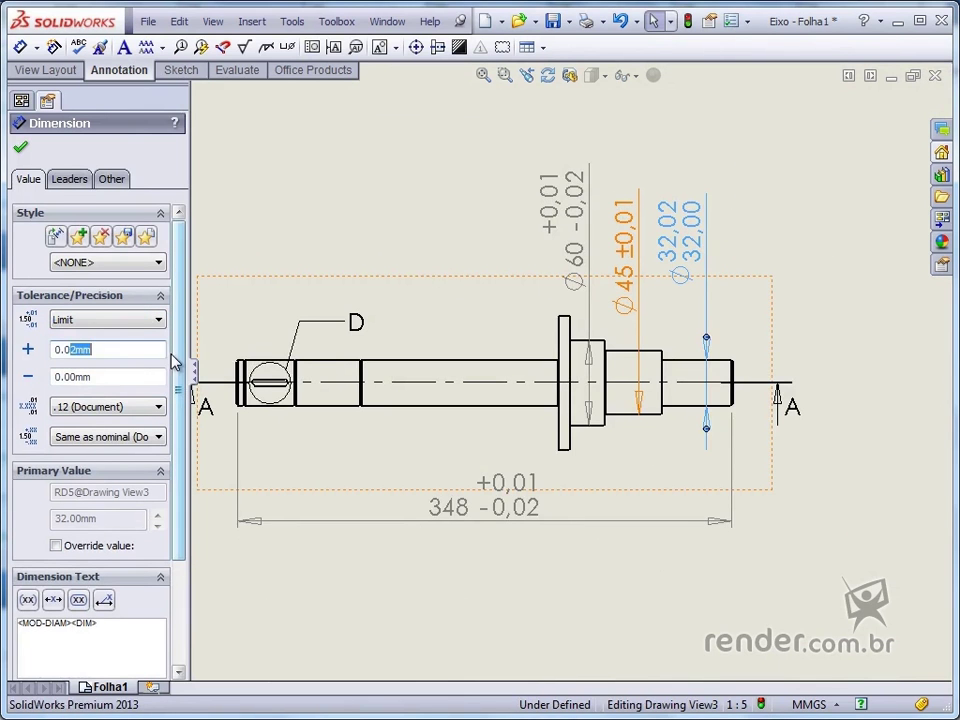
type("3")
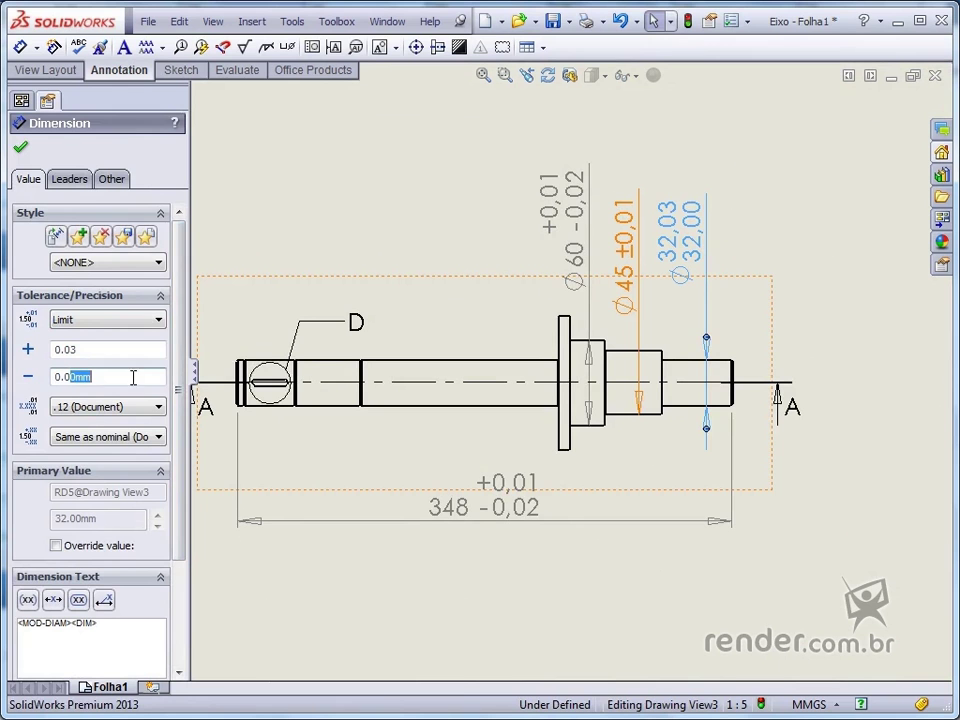
left_click(333, 236)
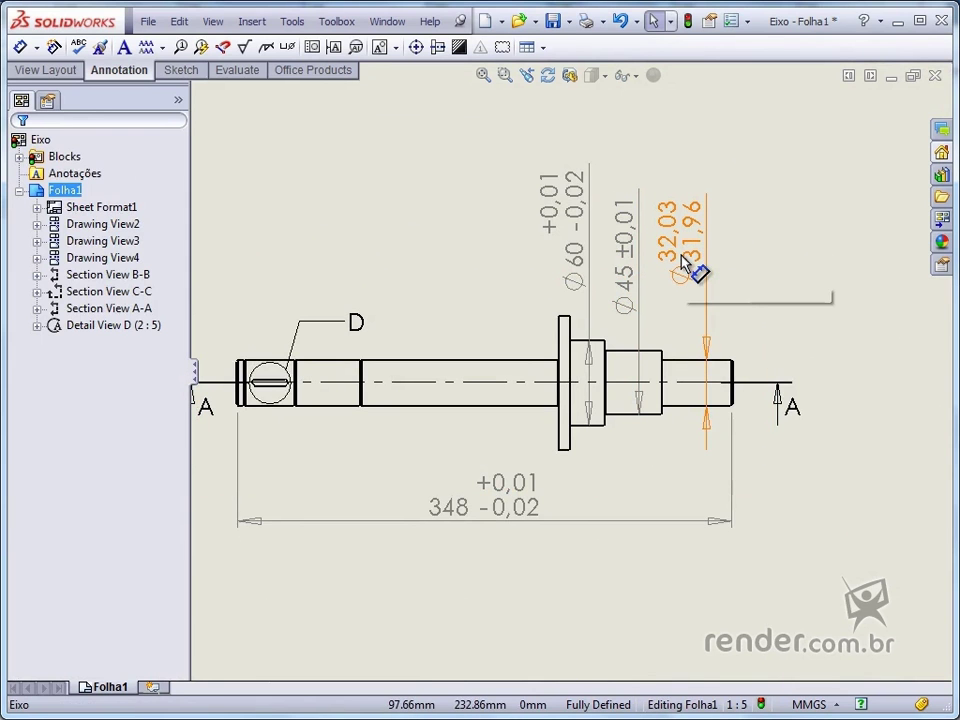
Step: Copy the 348 length's bilateral format onto Ø32 so it reads +0,03 / -0,04
left_click(100, 46)
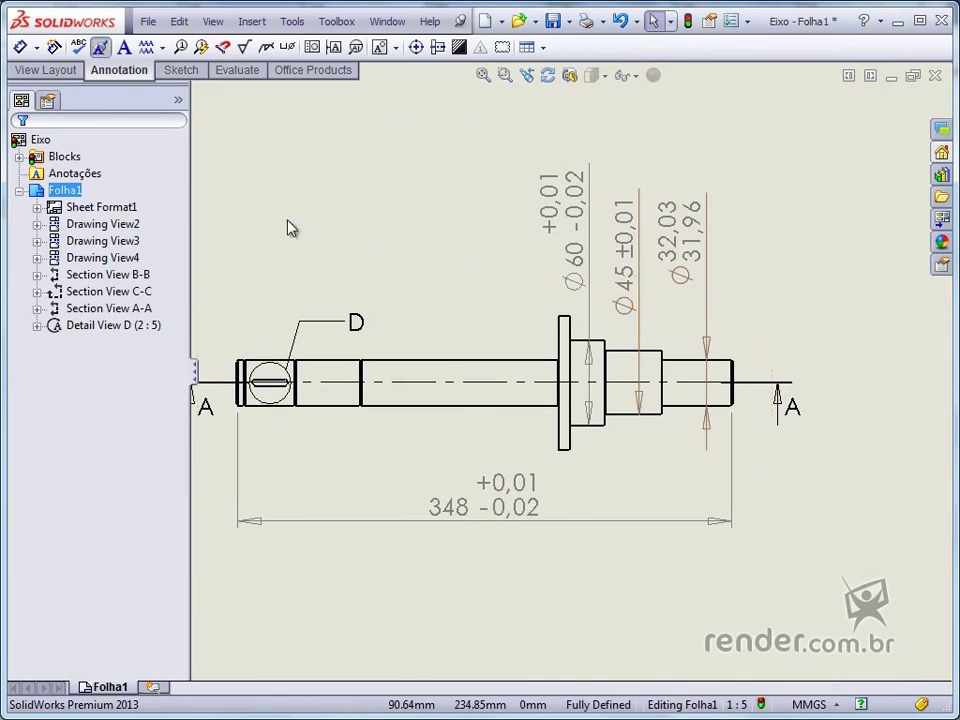
left_click(511, 495)
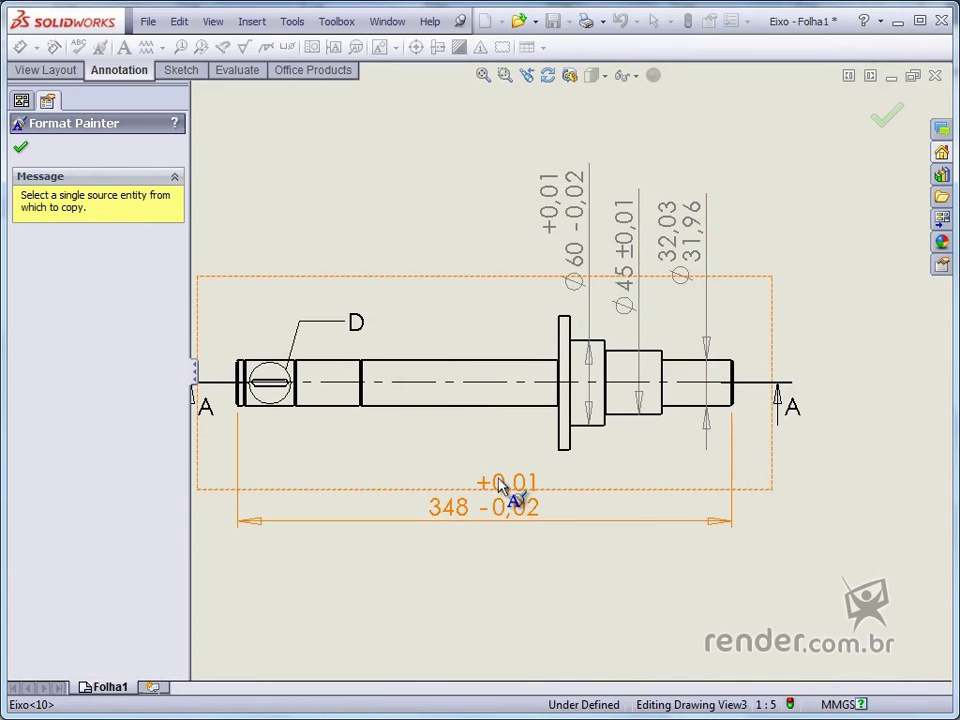
left_click(688, 230)
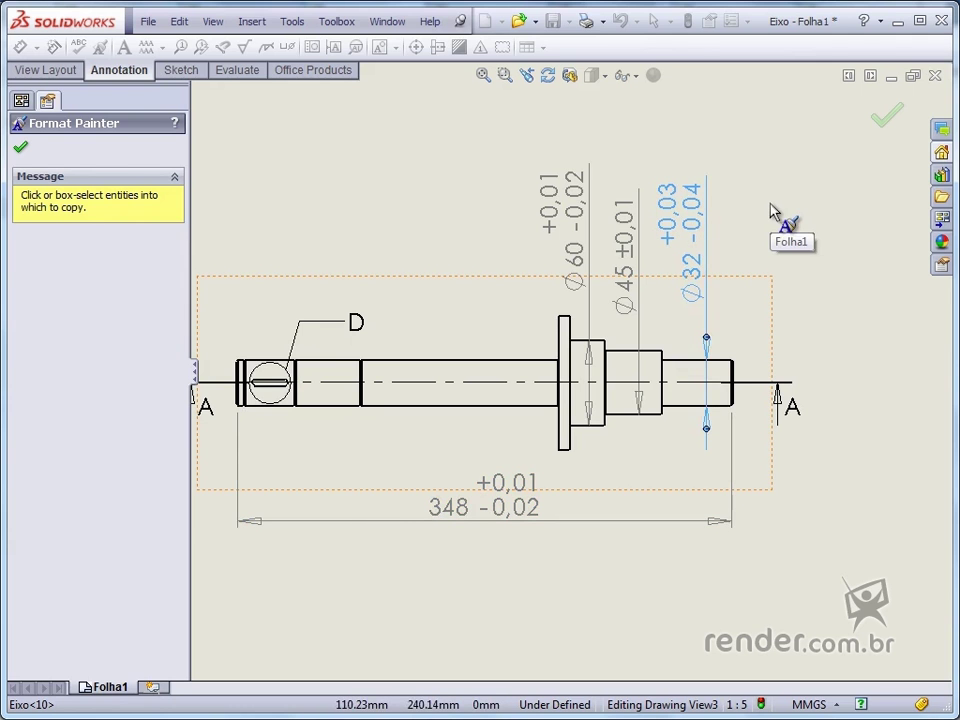
left_click(886, 118)
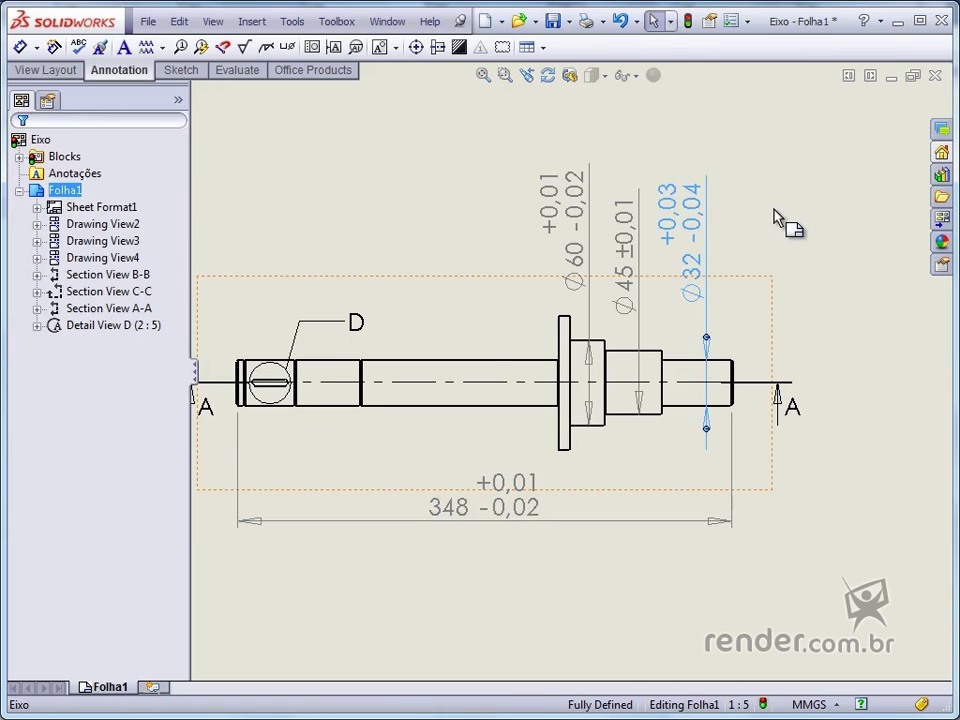
Step: Attach datum A to the Section C-C shaft edge, placed above the shaft
key("f")
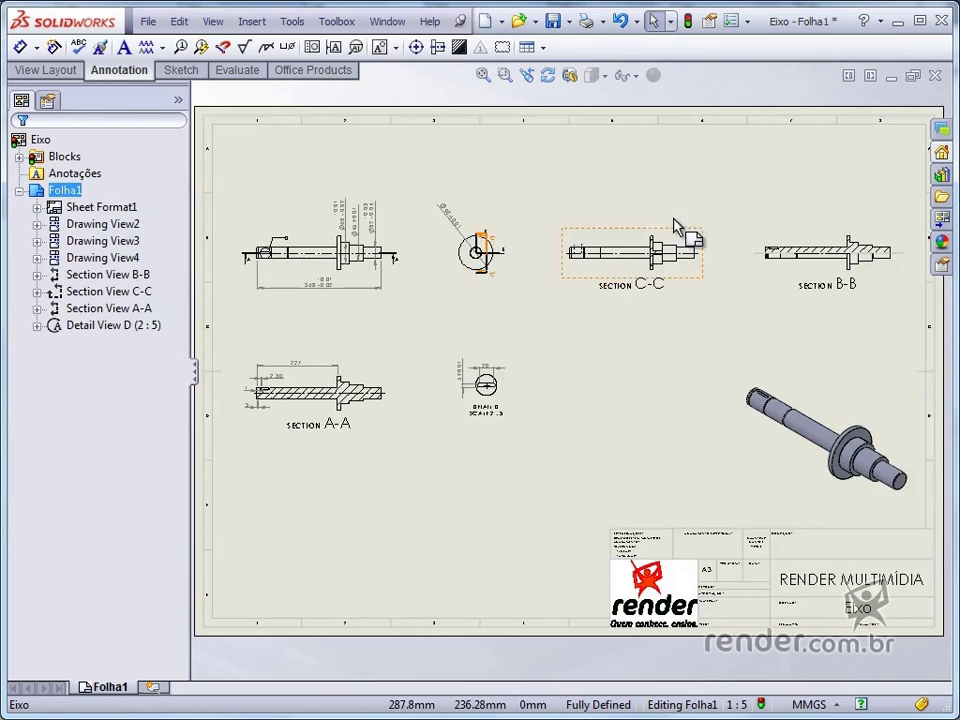
left_click(334, 47)
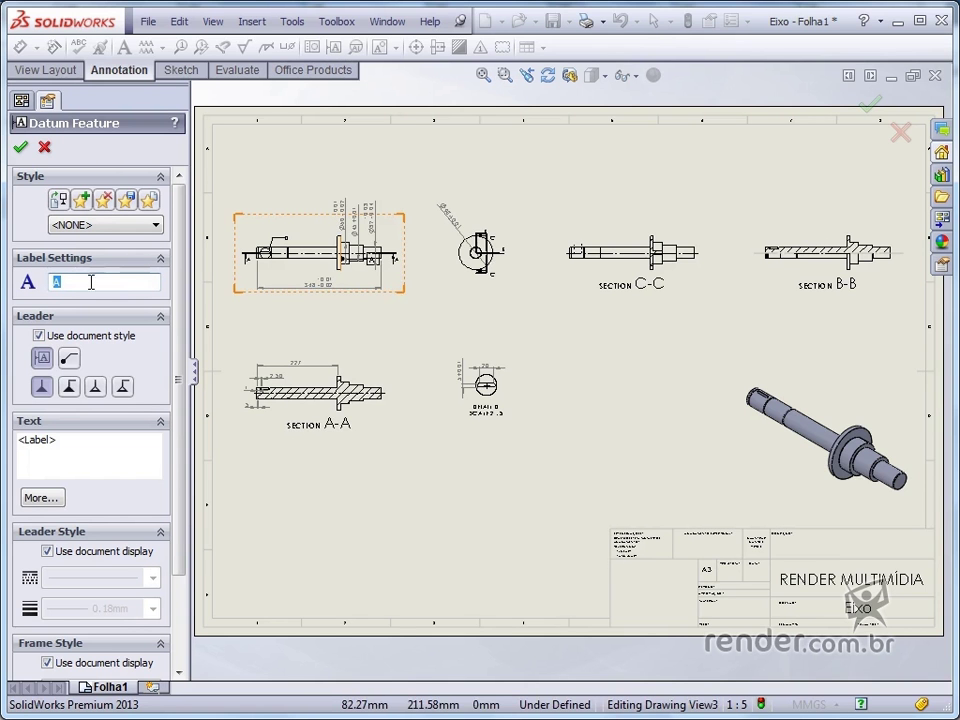
scroll(605, 280, "down", 4)
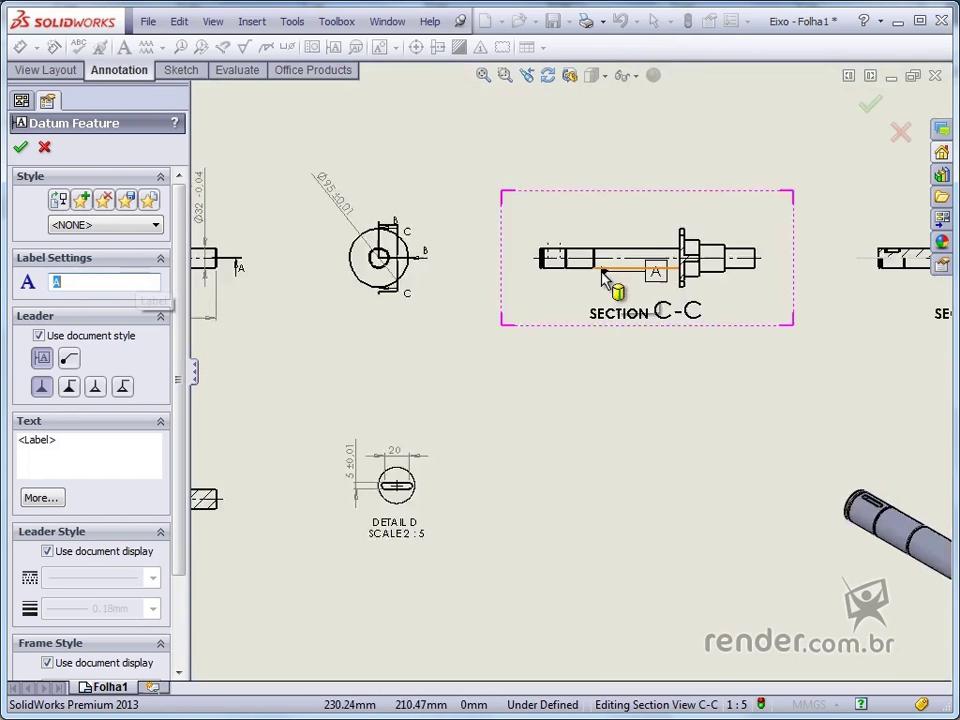
scroll(602, 272, "down", 2)
left_click(606, 253)
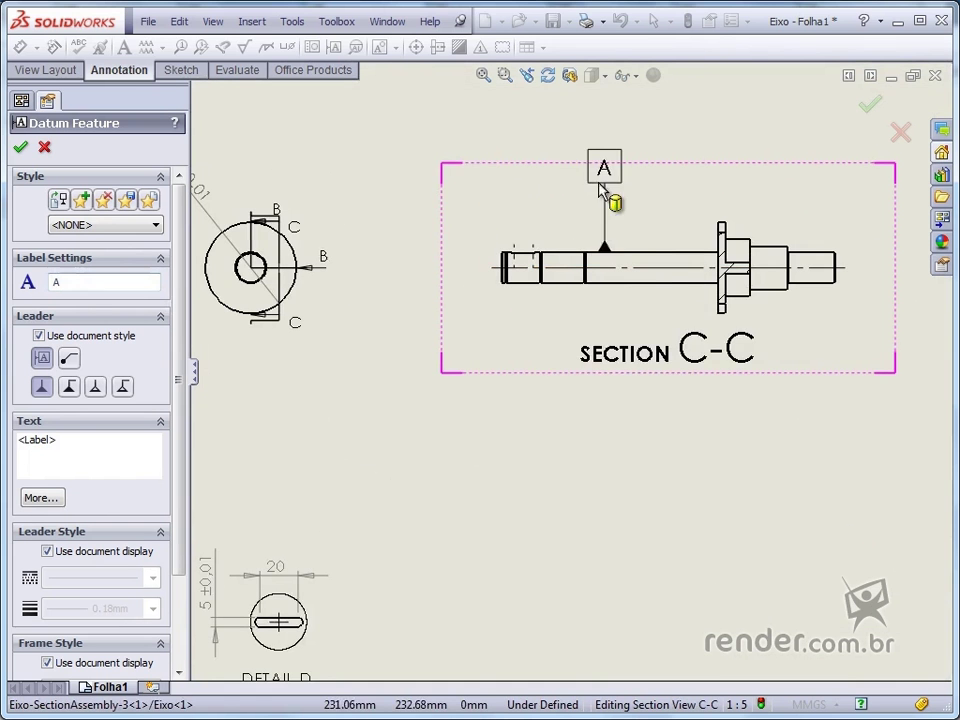
left_click(460, 207)
Step: Attach datum B to the flange edge, placed up-left of the flange
scroll(437, 368, "up", 5)
scroll(321, 381, "down", 5)
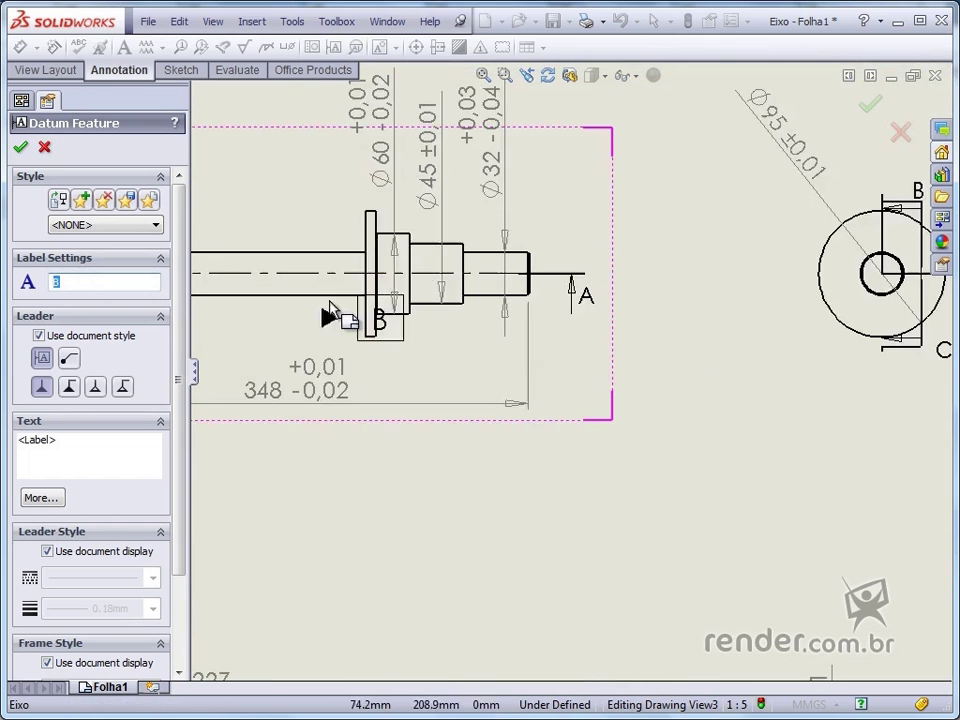
left_click(370, 237)
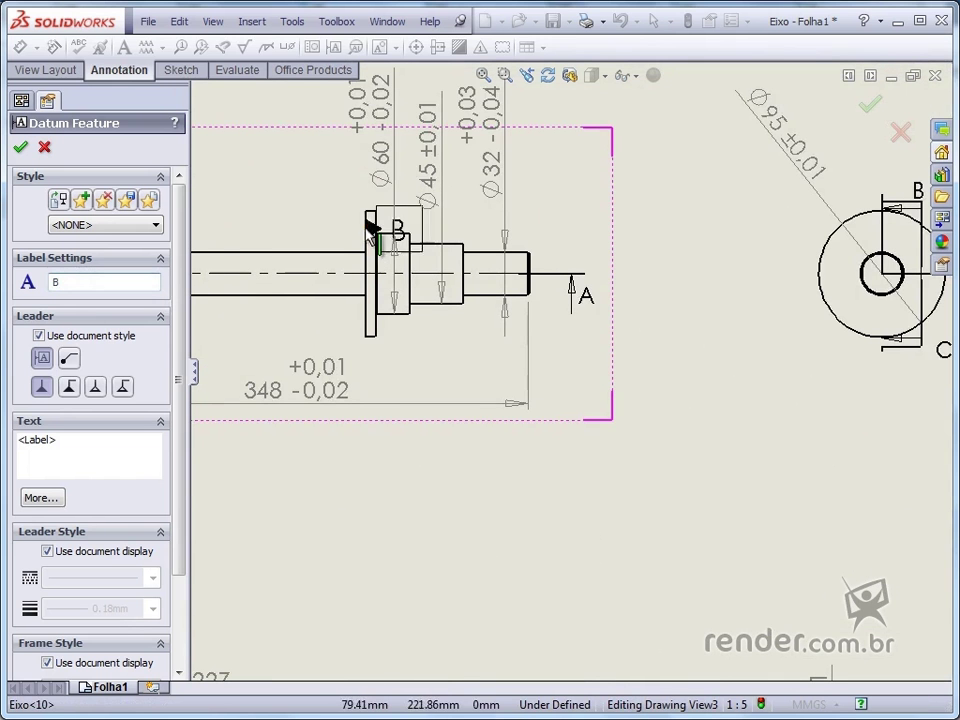
left_click(293, 218)
key("Escape")
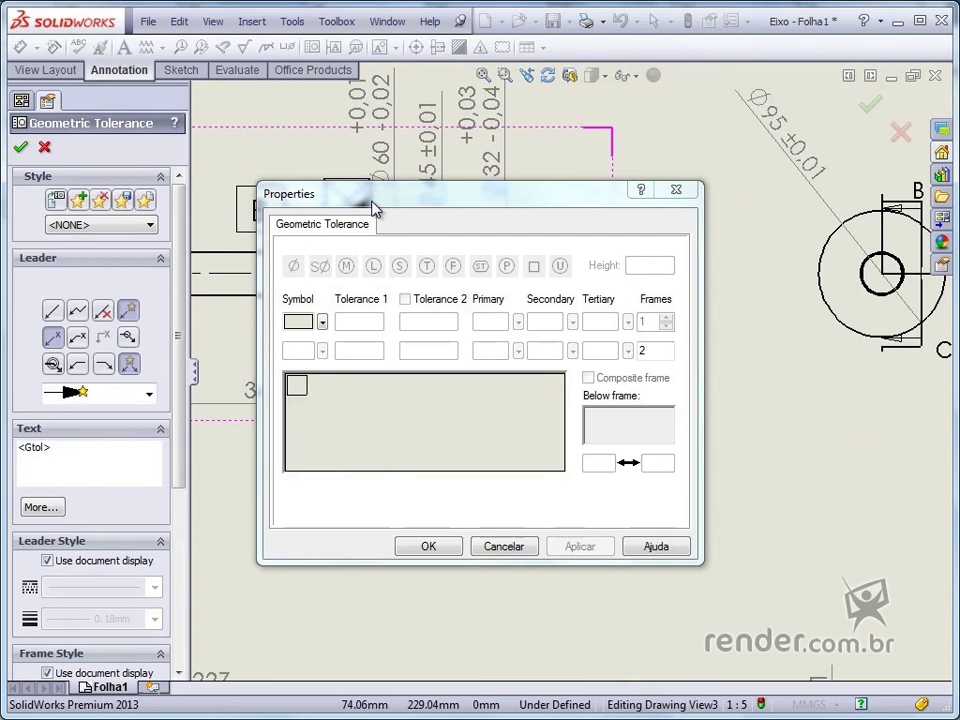
Step: Add a 0,01 parallelism frame attached to the flange edge, placed below the shaft
mouse_move(375, 207)
left_mouse_down()
mouse_move(494, 209)
mouse_move(653, 123)
mouse_move(668, 72)
left_mouse_up()
left_click(615, 187)
left_click(649, 226)
left_click(647, 186)
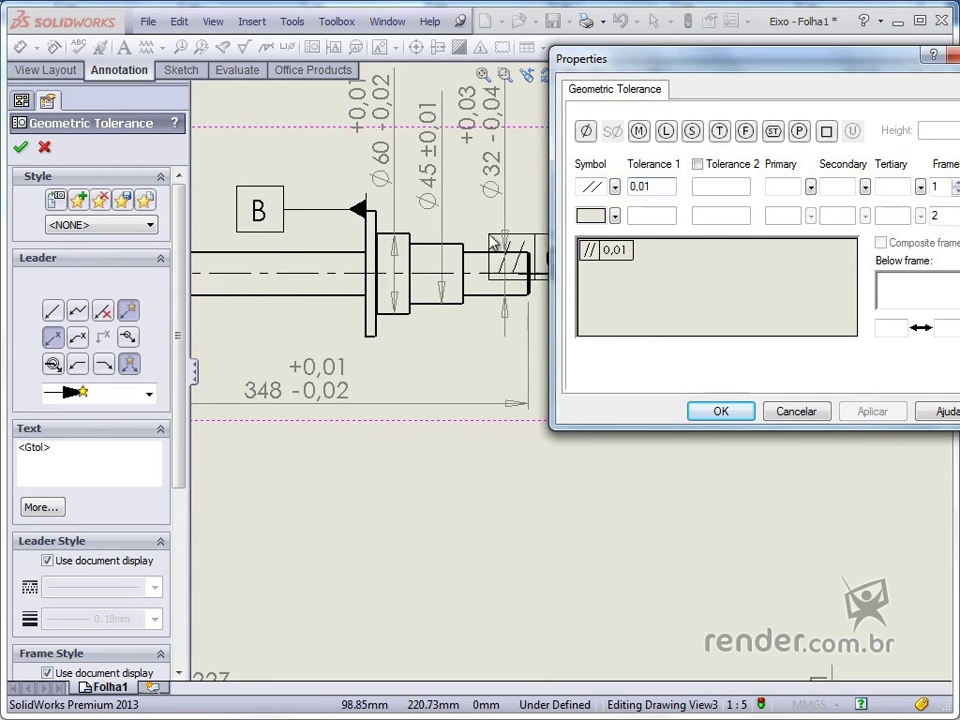
left_click(367, 320)
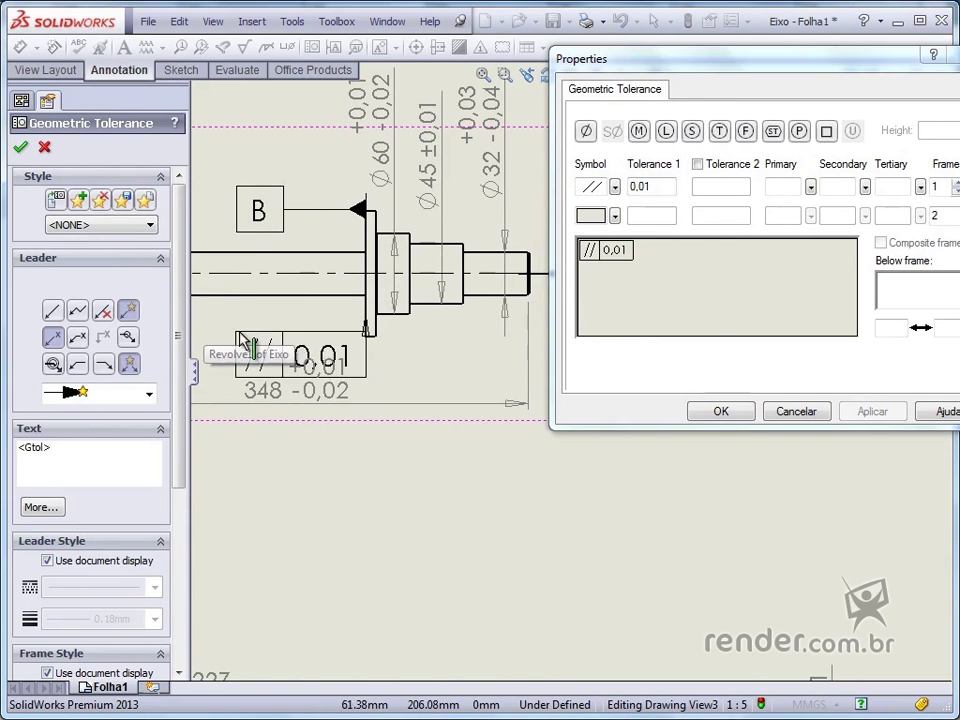
scroll(245, 345, "up", 2)
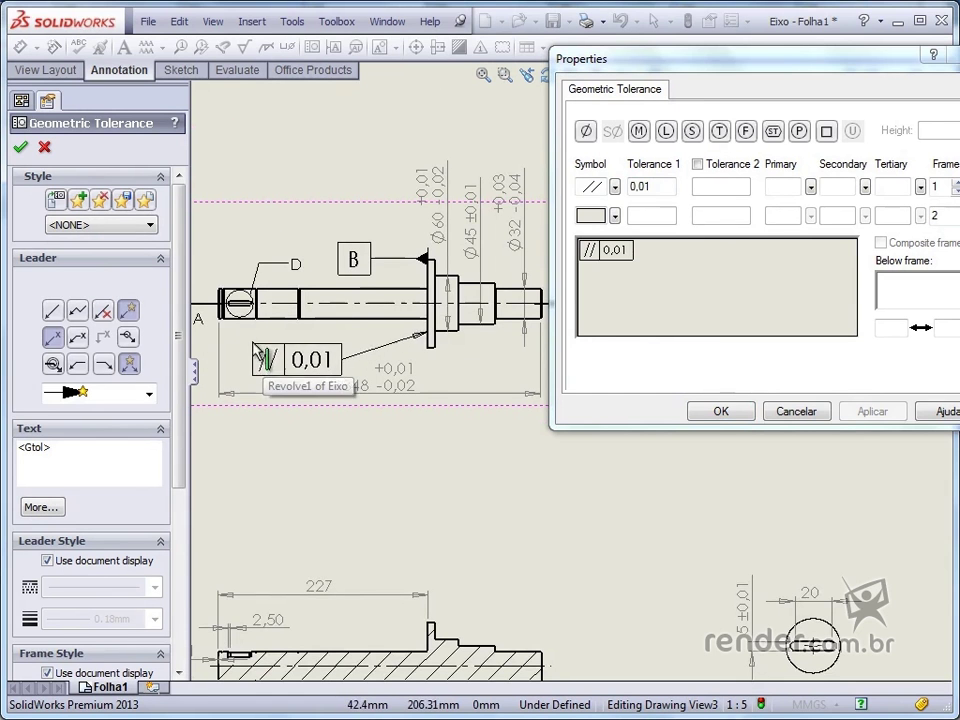
left_click(263, 358)
Step: Add a 0,01 circularity frame with a leader to the Section C-C shaft, then confirm it
left_click(614, 189)
left_click(652, 215)
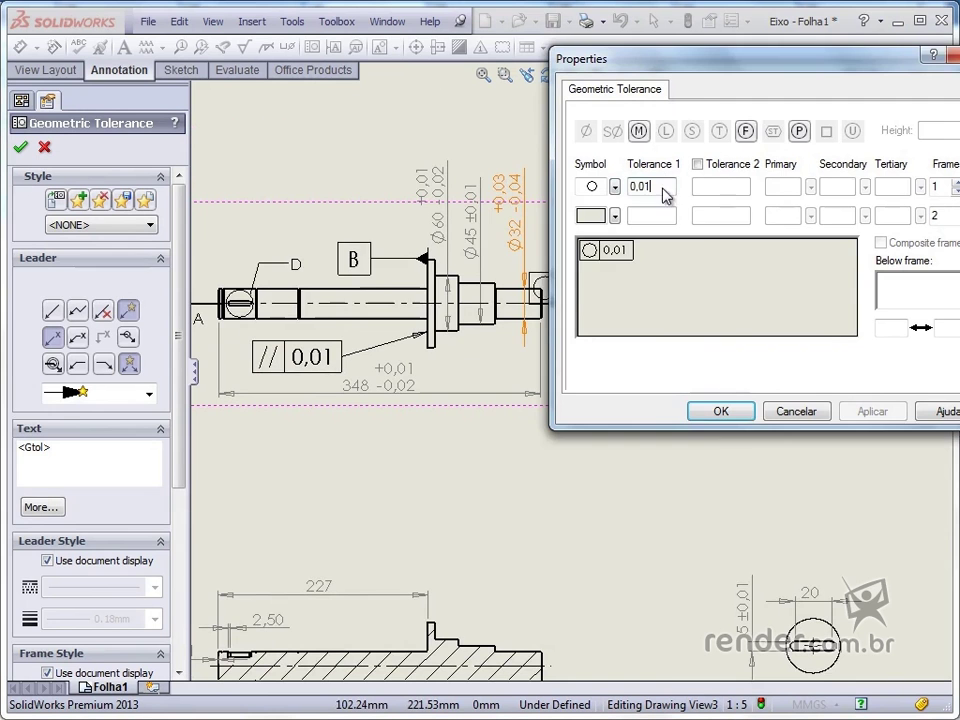
left_click_drag(688, 73, 118, 243)
scroll(686, 278, "up", 5)
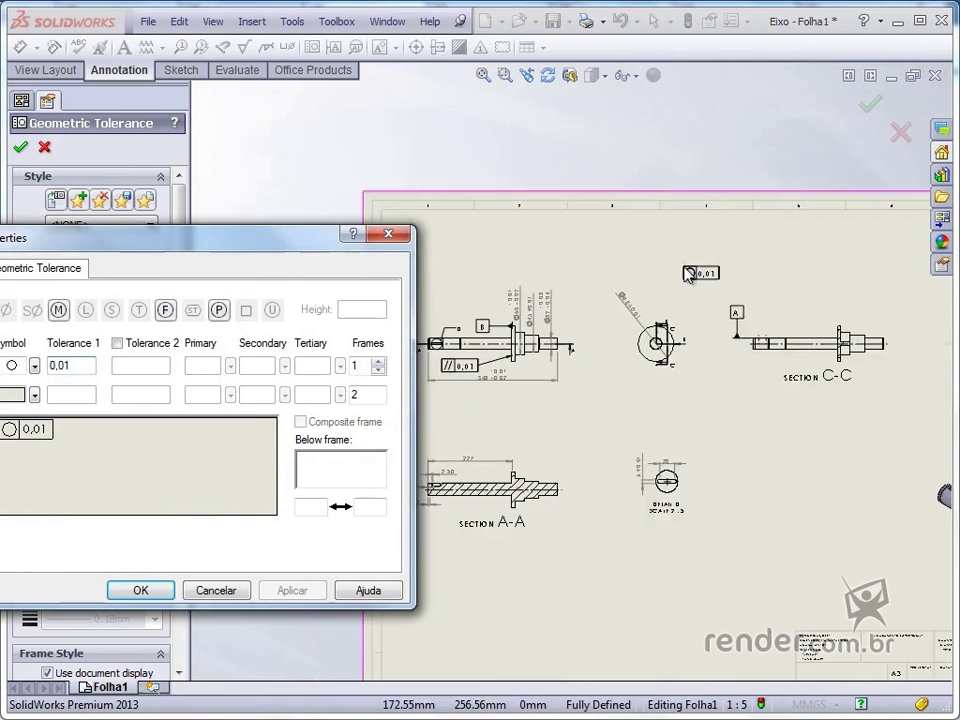
scroll(800, 300, "down", 5)
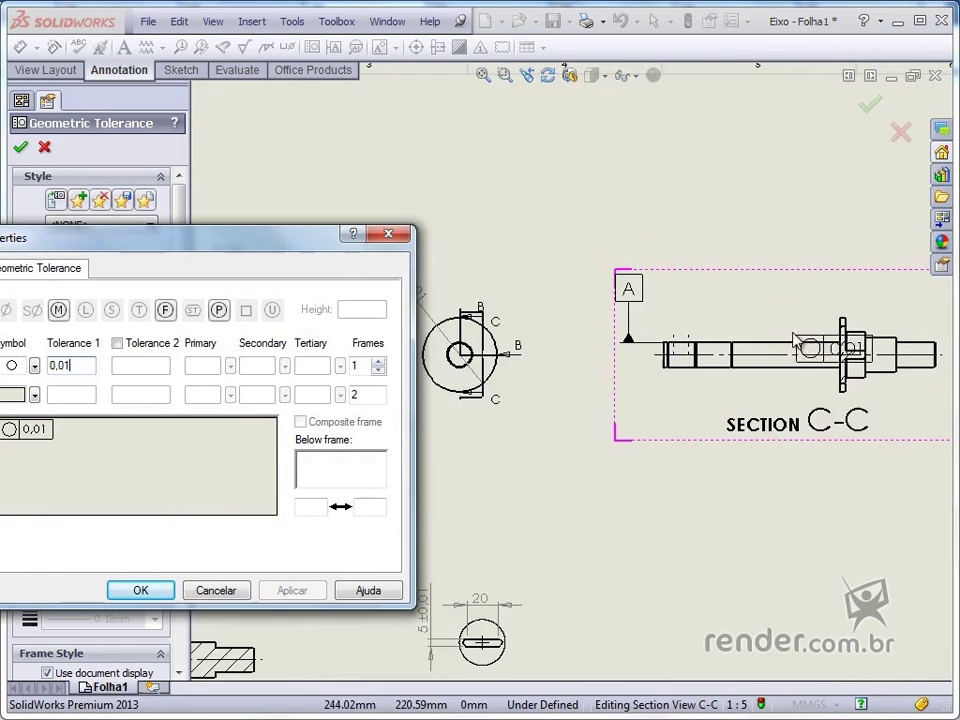
left_click(767, 336)
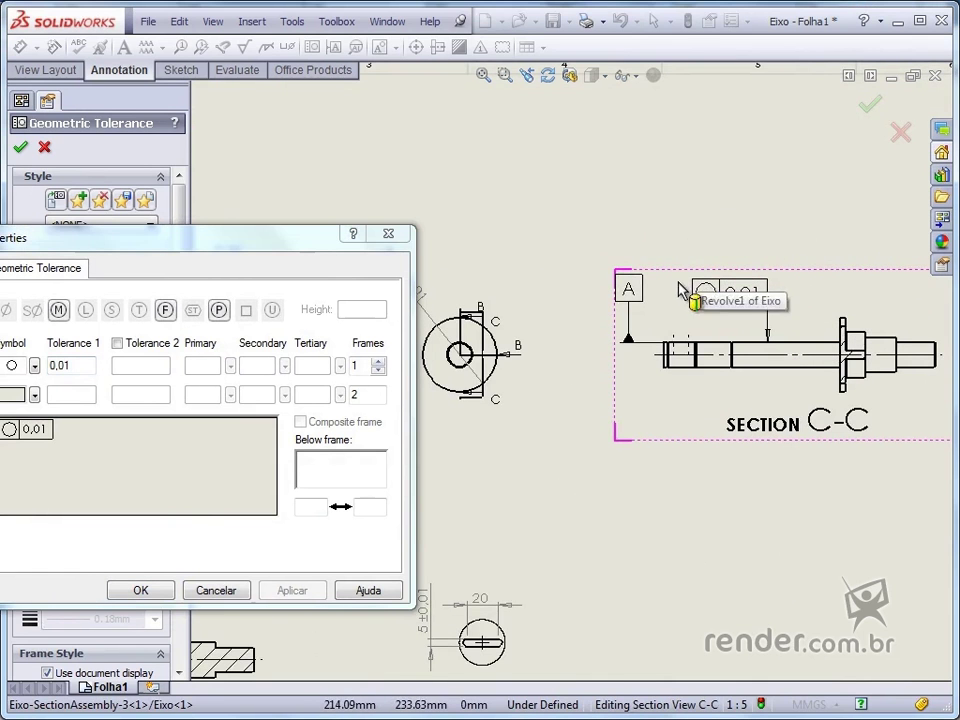
left_click(703, 289)
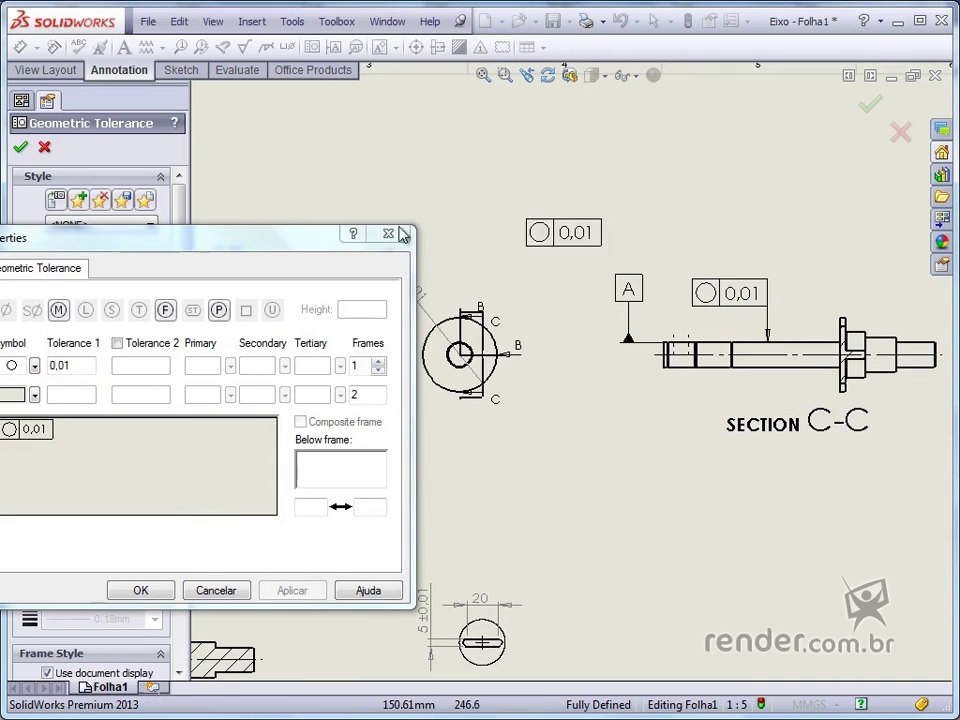
left_click_drag(265, 240, 580, 155)
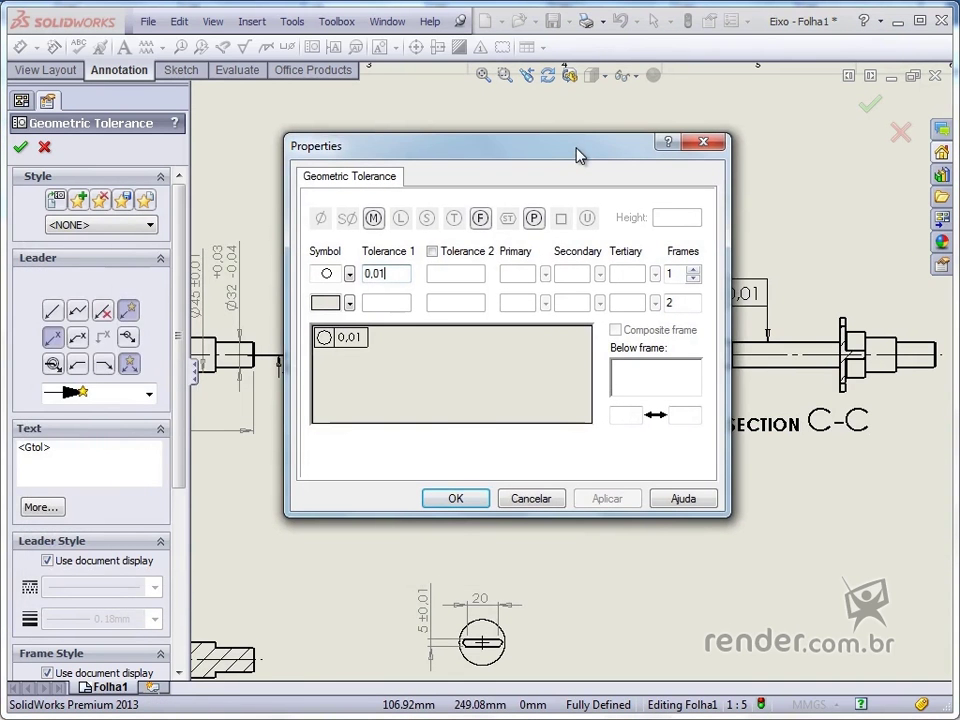
left_click(471, 503)
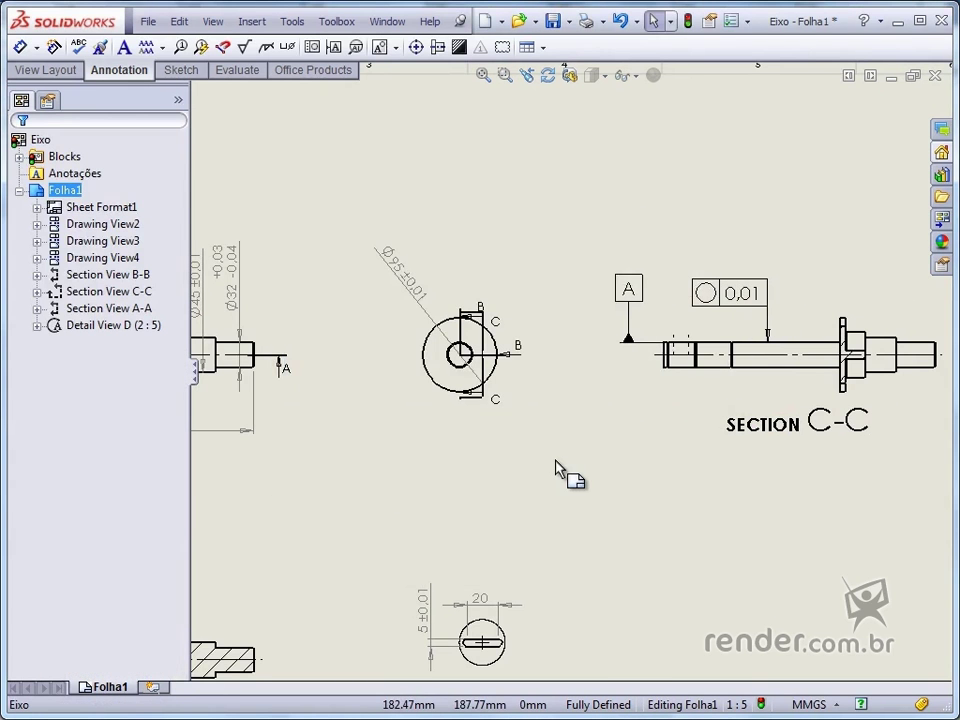
Step: Add a note below Section A-A reading 'Chanfros não cotados: 0,5x45°'
key("f")
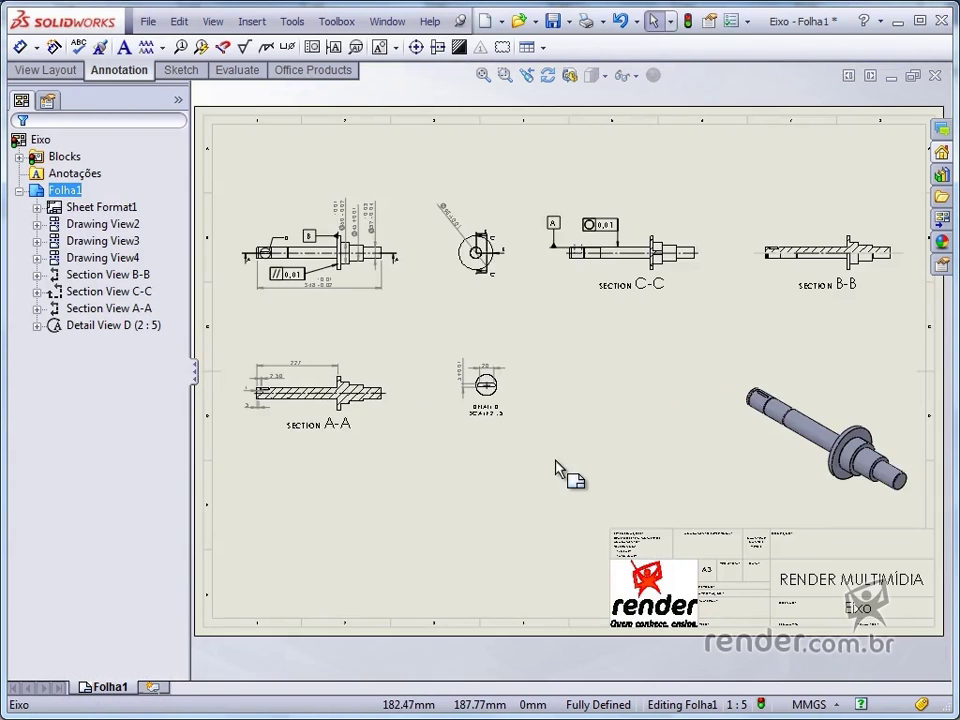
left_click(124, 49)
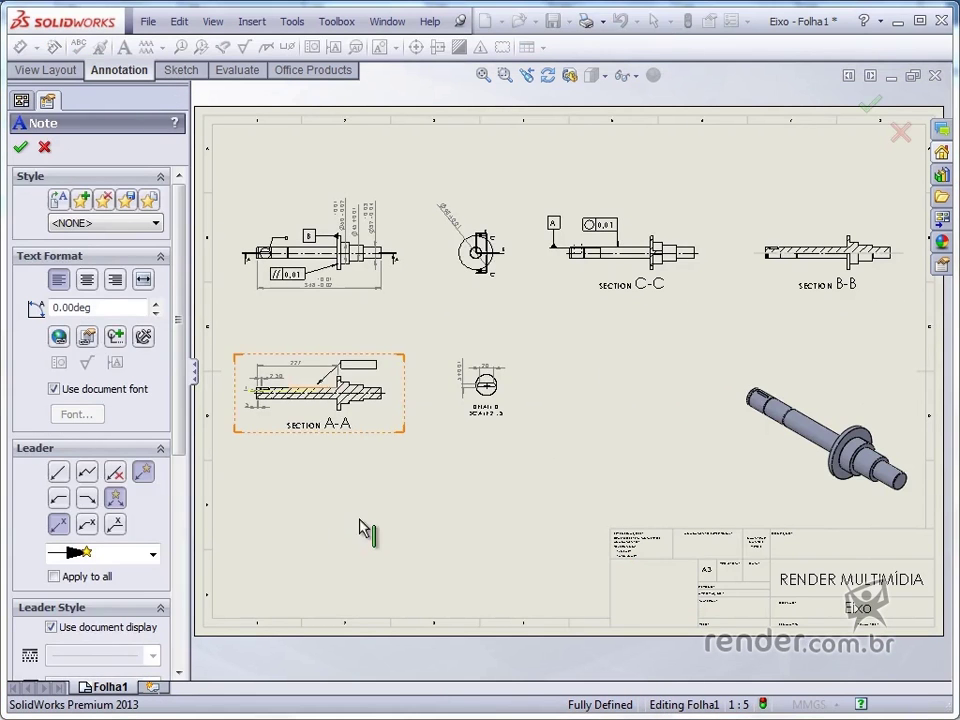
left_click(328, 518)
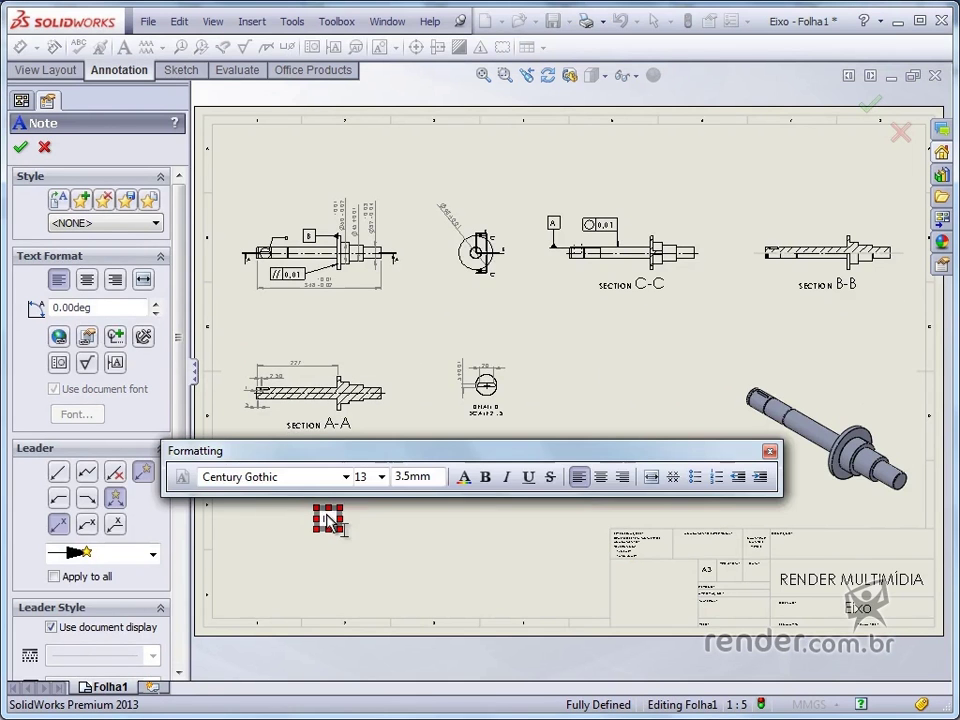
type("Chan")
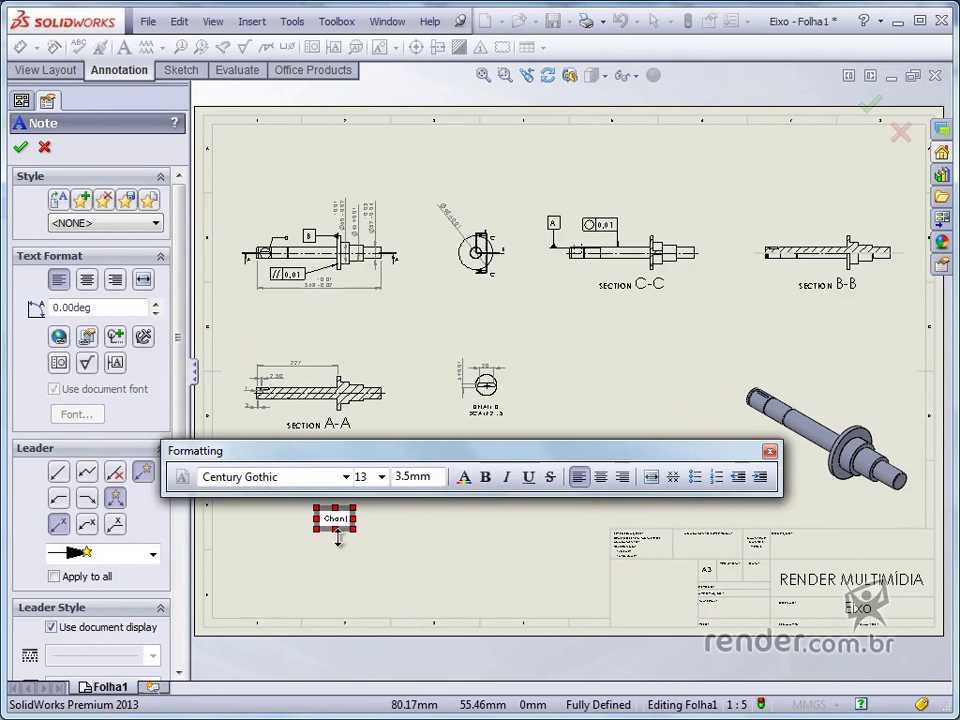
type("fros não cotados!")
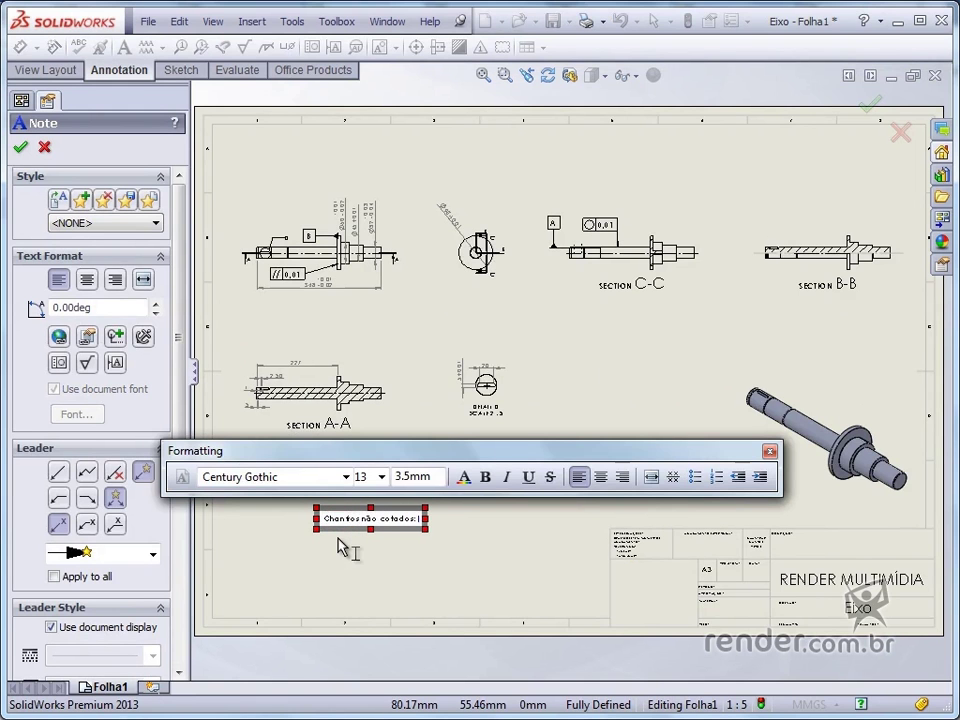
type(" 0,5x45°")
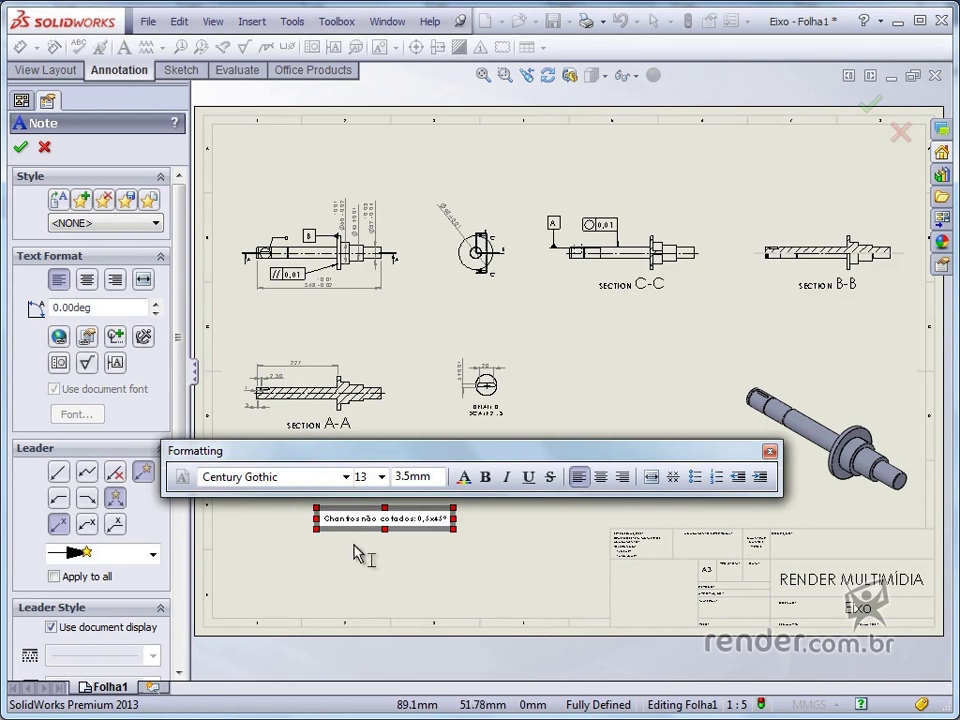
left_click(349, 561)
scroll(345, 553, "down", 4)
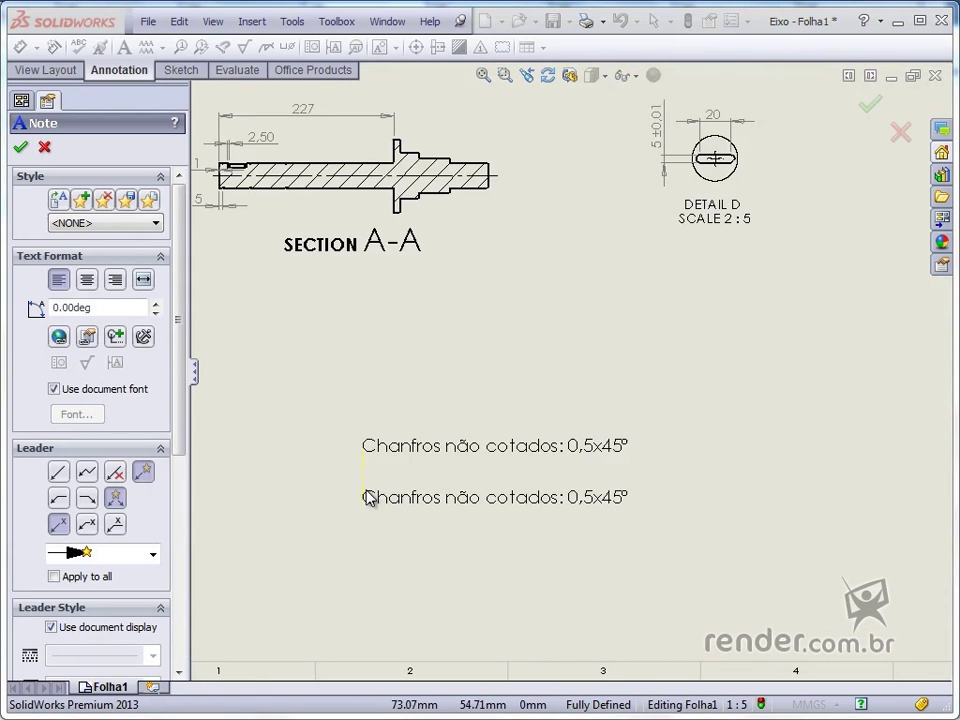
Step: Add the note 'Raios não cotados: 0,5 mm' beneath the chamfer note and select it
left_click(366, 497)
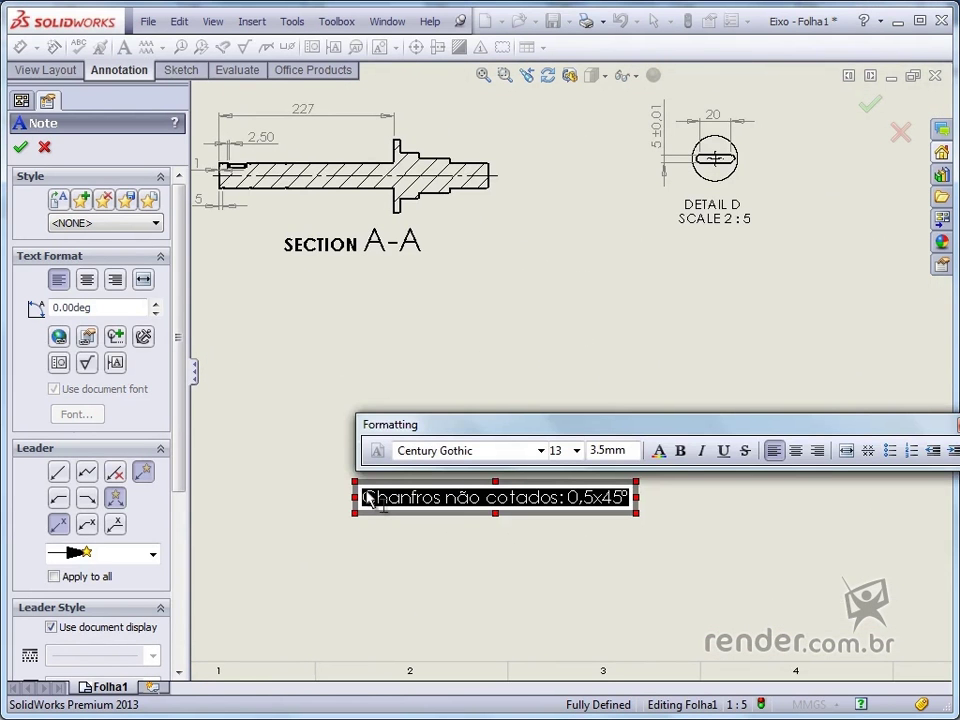
type("Raios não ")
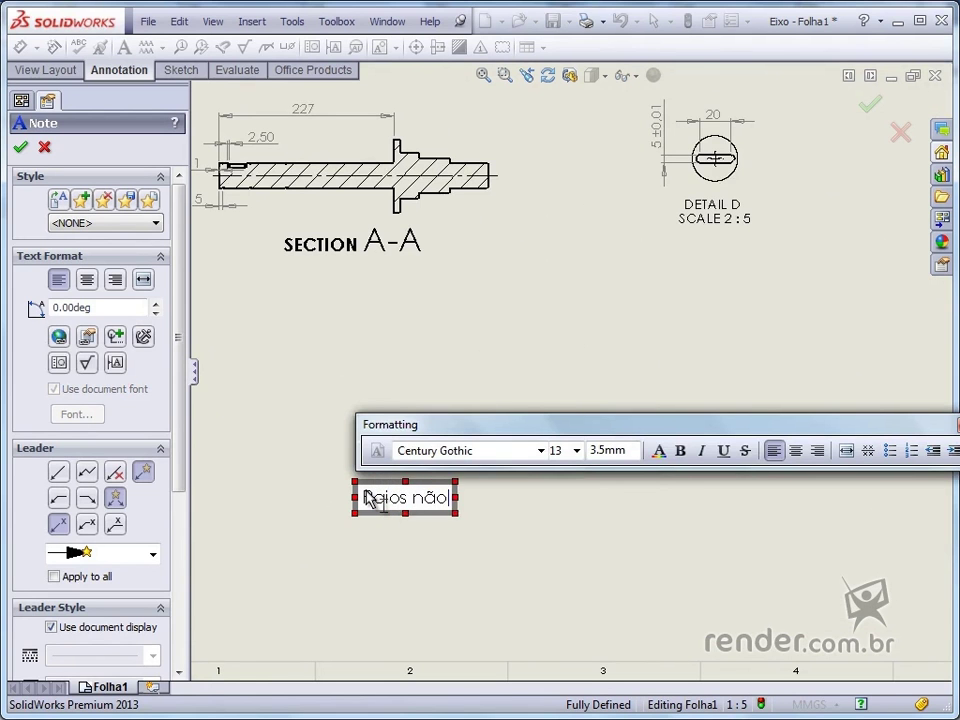
type("cotados: ")
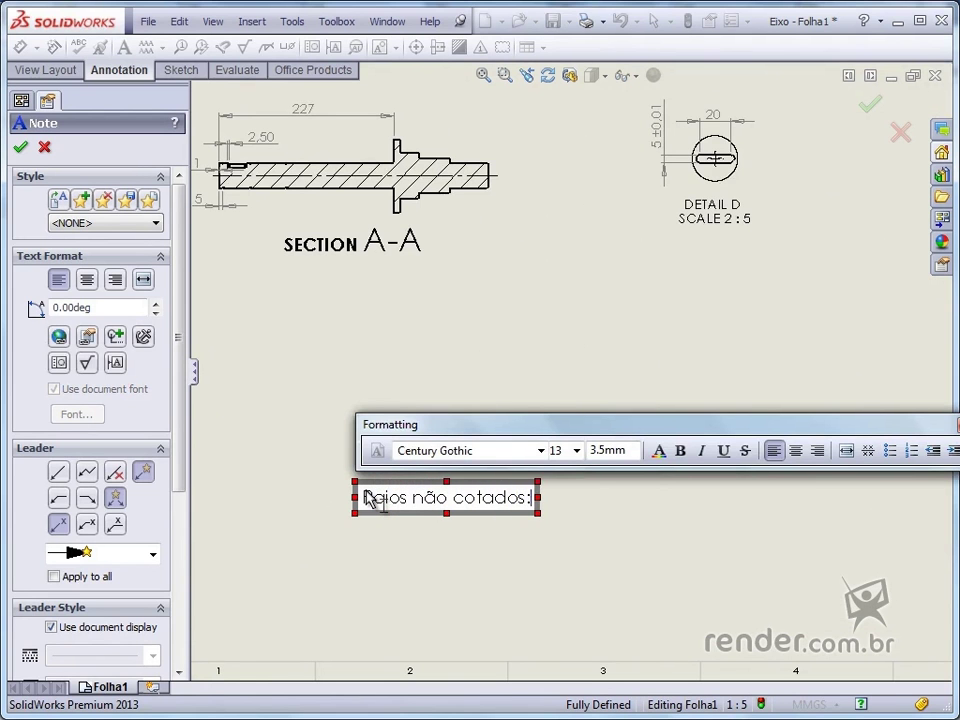
type("0,5 mm")
left_click(477, 600)
key("Escape")
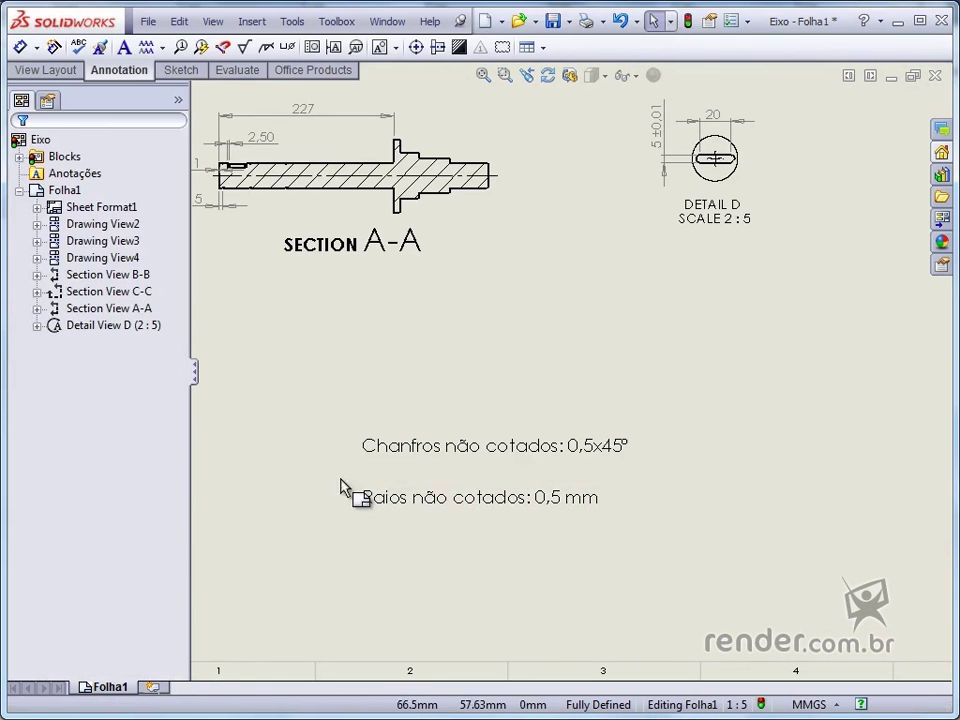
left_click(425, 498)
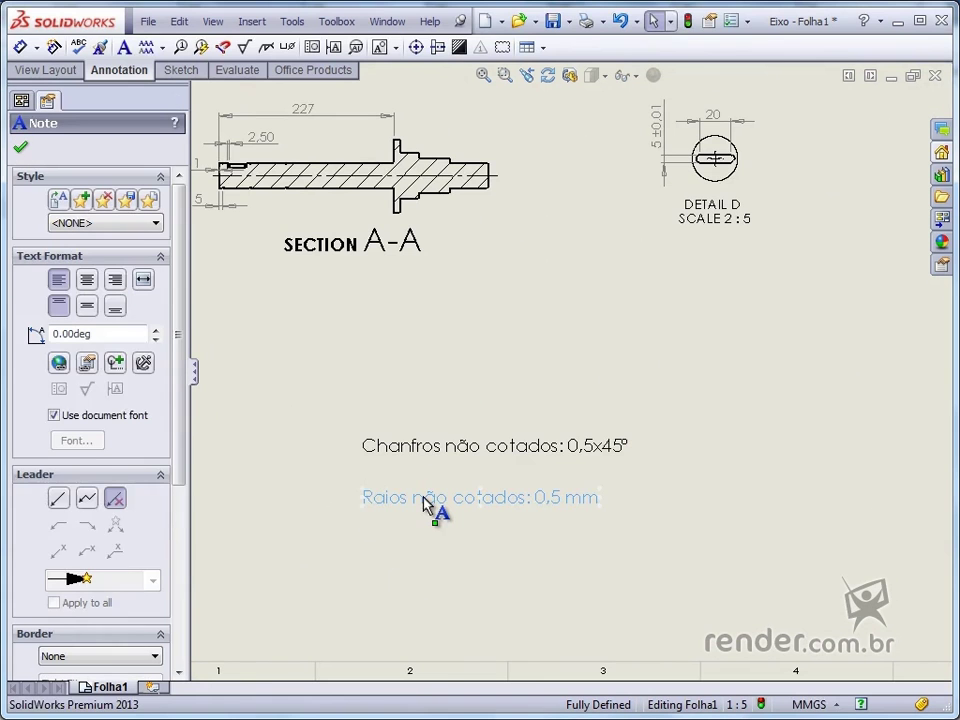
Step: Make the radius note text red and bold with a larger font size
double_click(425, 499)
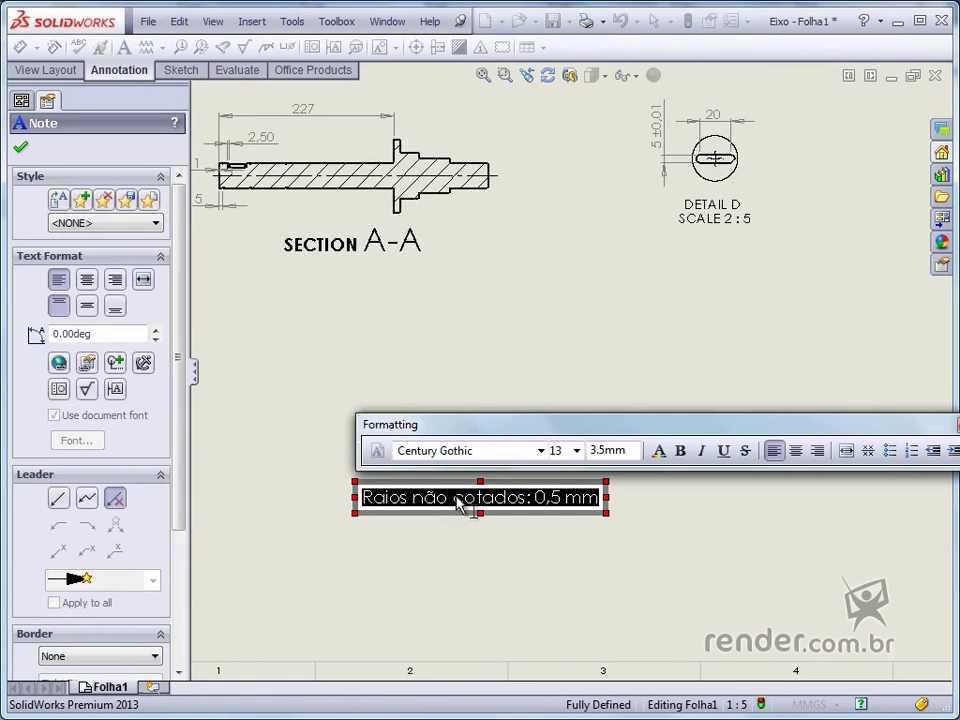
left_click(659, 451)
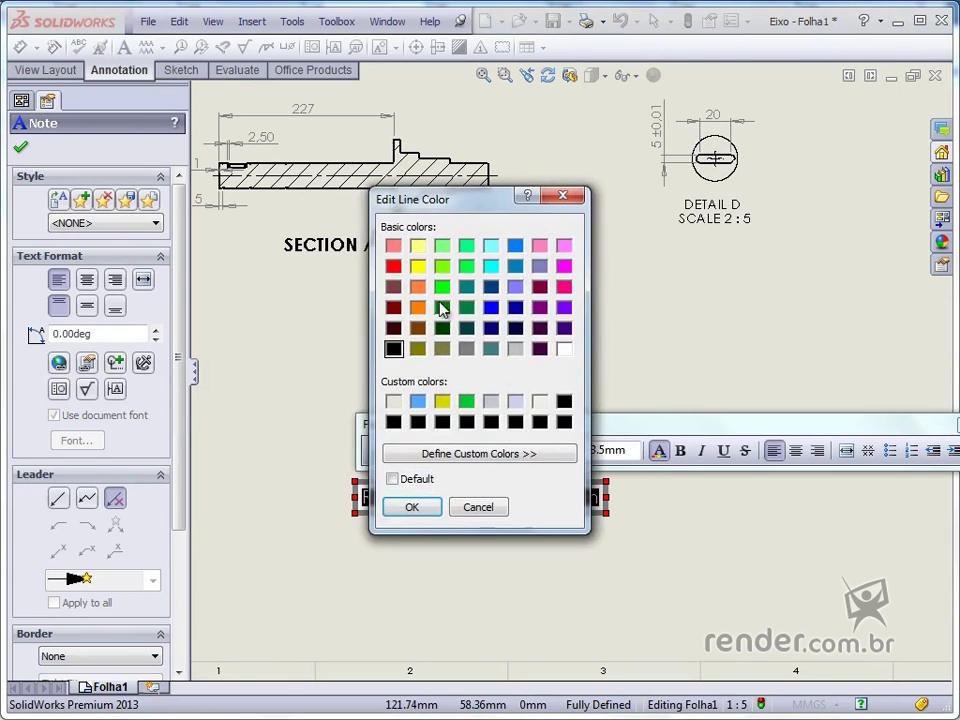
left_click(394, 266)
left_click(442, 508)
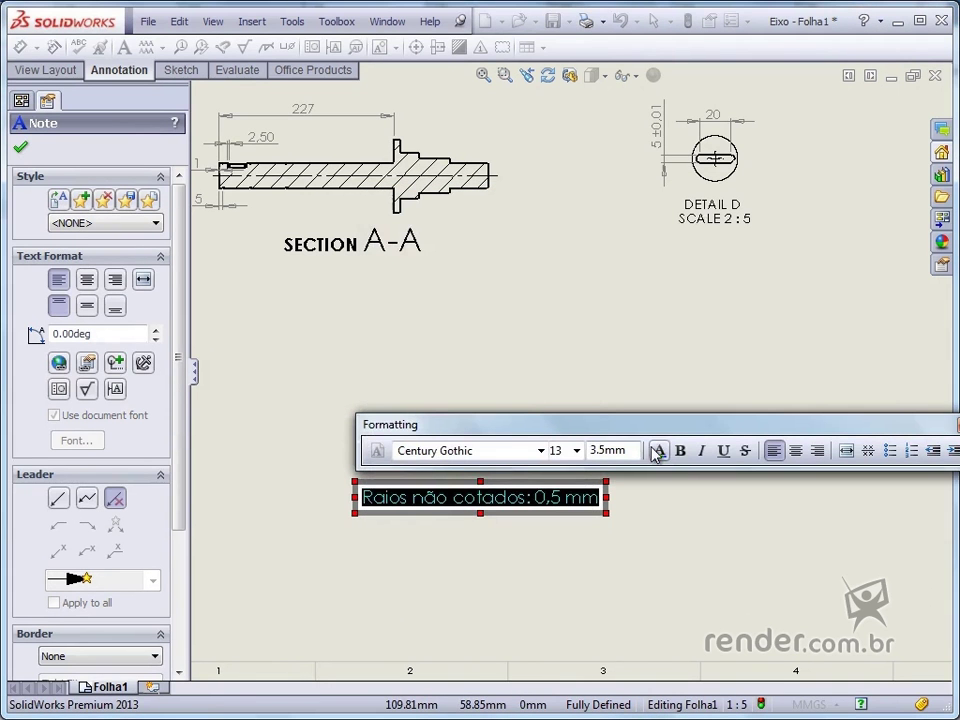
left_click(681, 452)
left_click(577, 452)
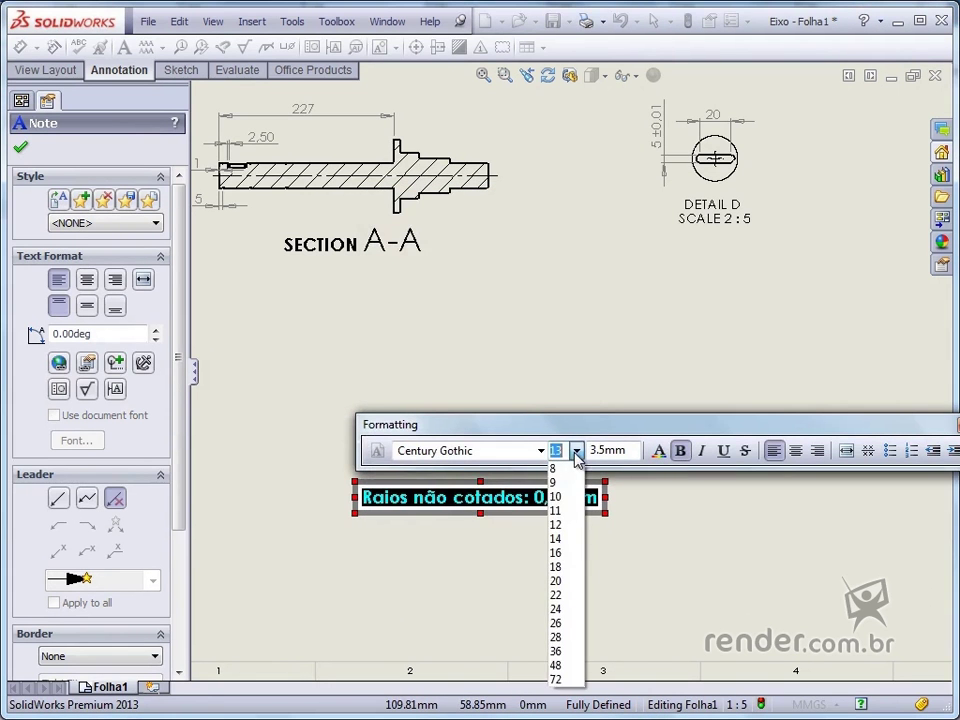
left_click(563, 555)
left_click(530, 560)
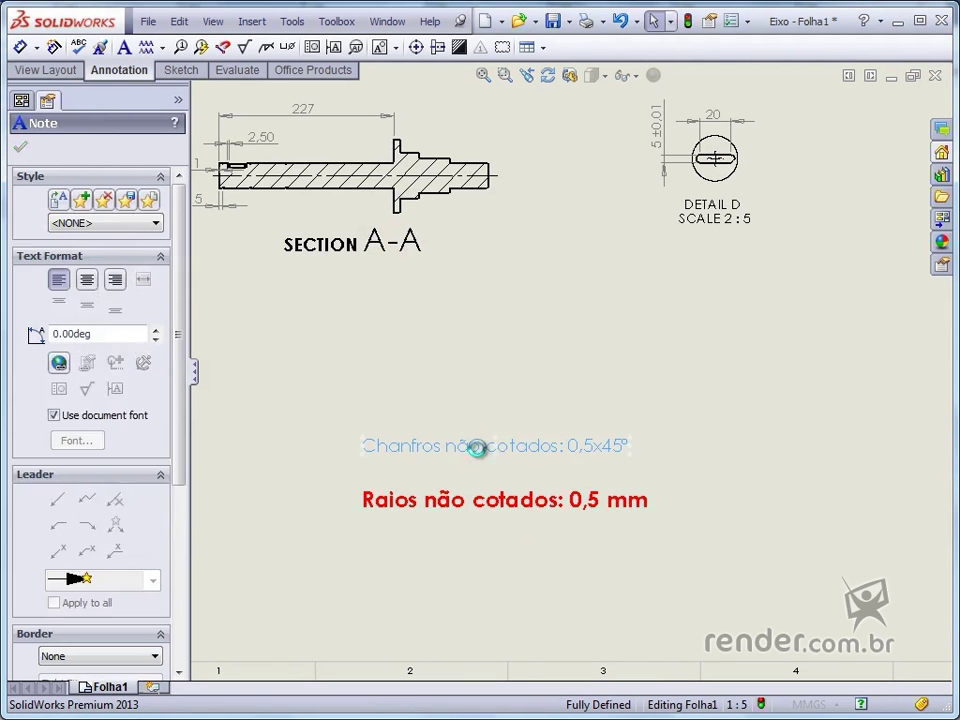
Step: Enlarge the chamfer note to font size 18 and color it blue
double_click(478, 456)
left_click(577, 400)
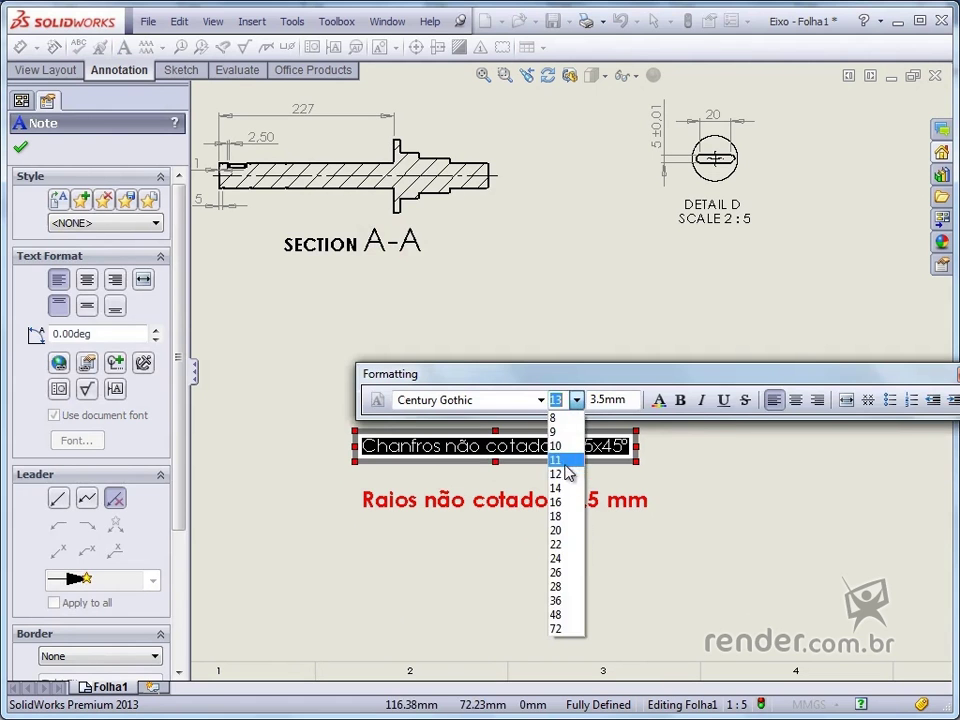
left_click(572, 515)
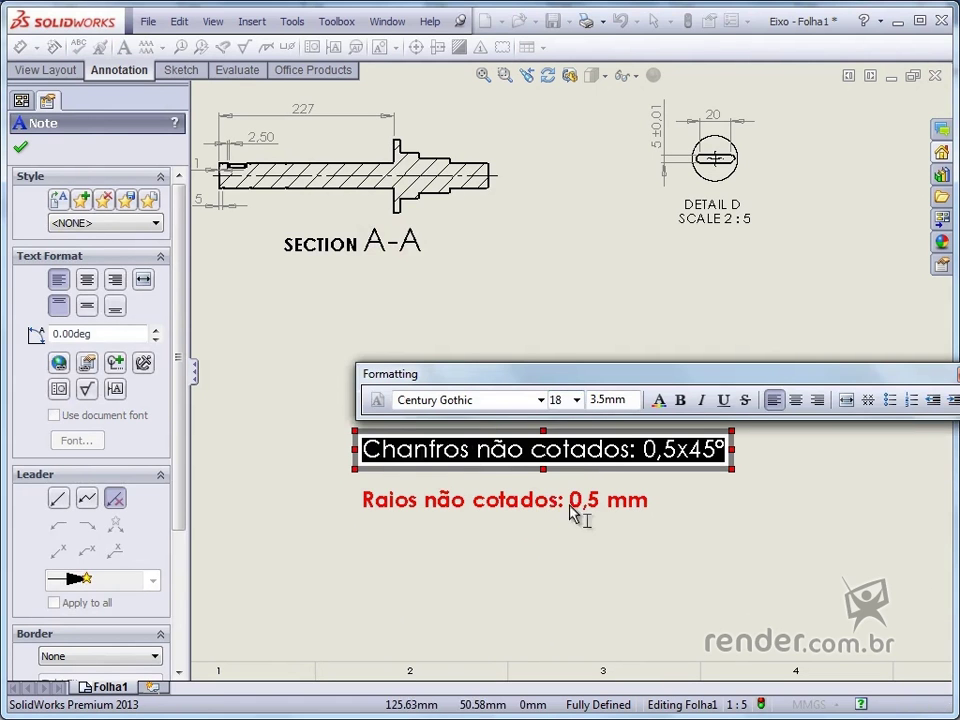
left_click(659, 400)
left_click(490, 306)
left_click(412, 507)
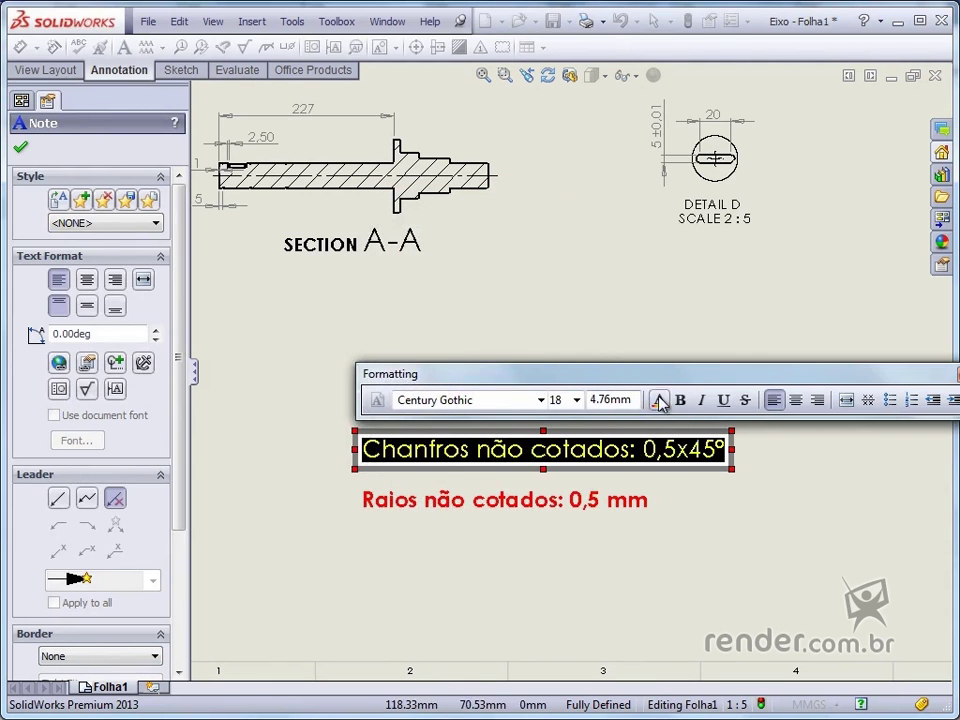
left_click(540, 563)
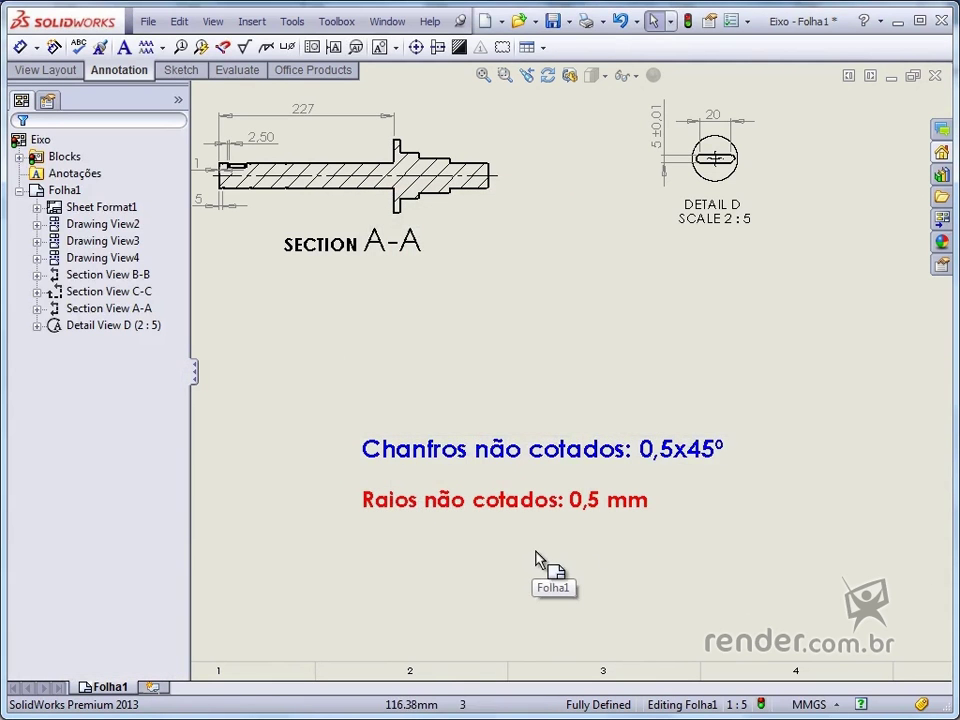
Step: Copy the Chanfros note's blue bold formatting onto the Raios note with Format Painter
left_click(713, 549)
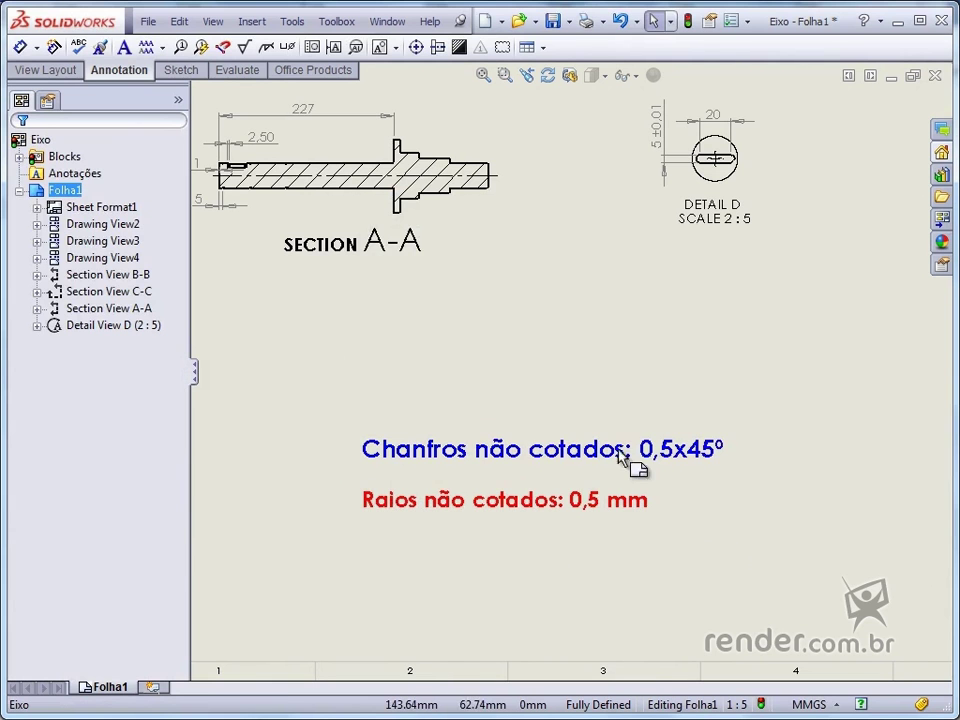
left_click(101, 48)
left_click(491, 450)
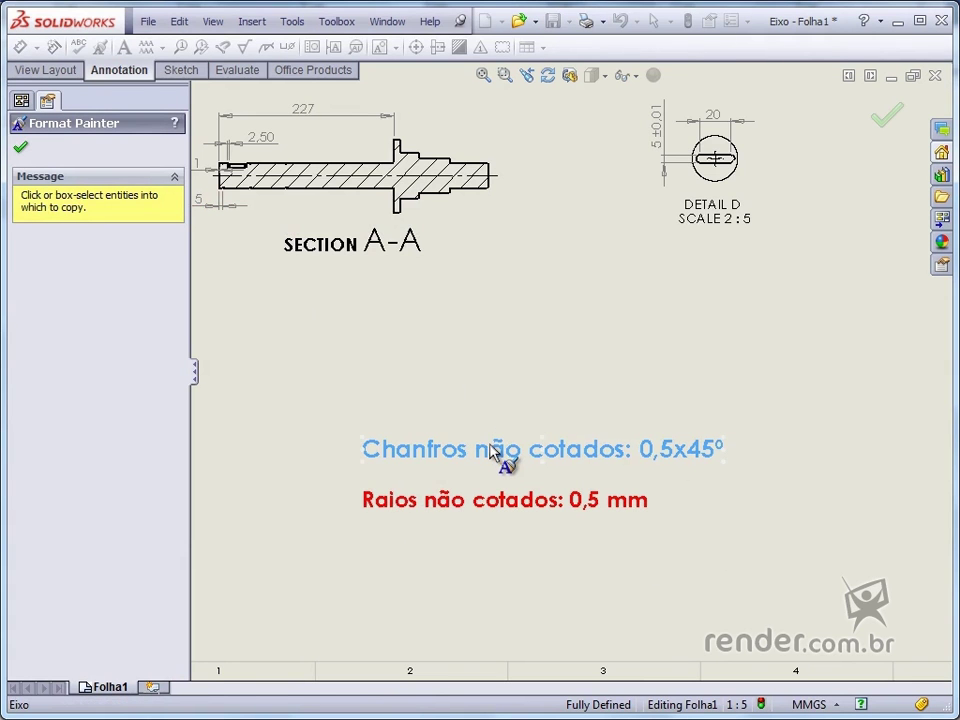
left_click(490, 503)
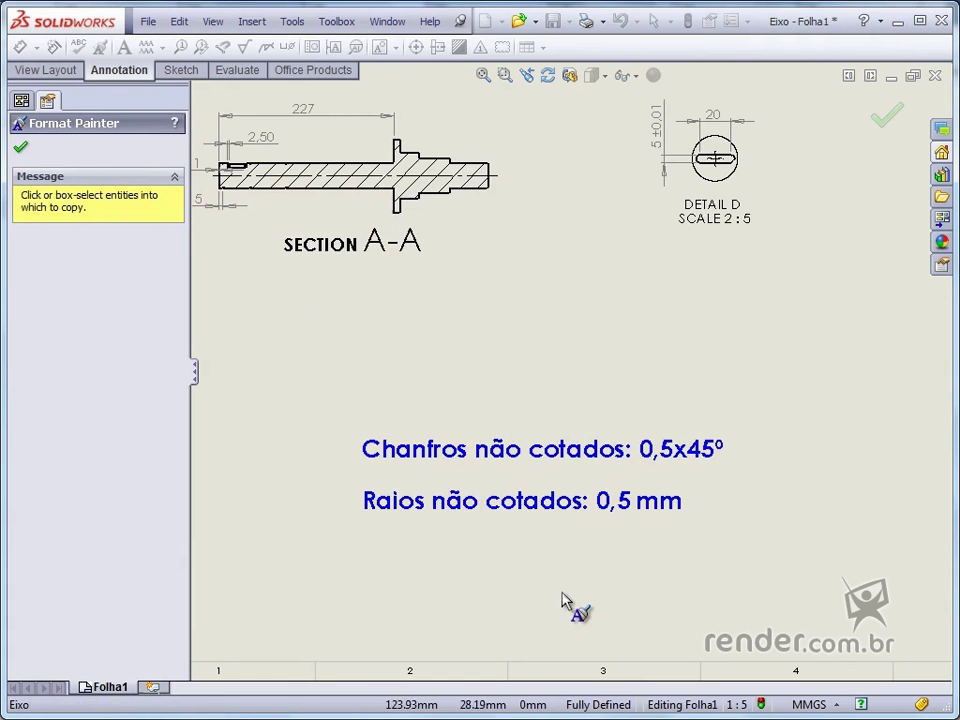
Step: Exit Format Painter and zoom to fit the whole sheet
key("Escape")
key("f")
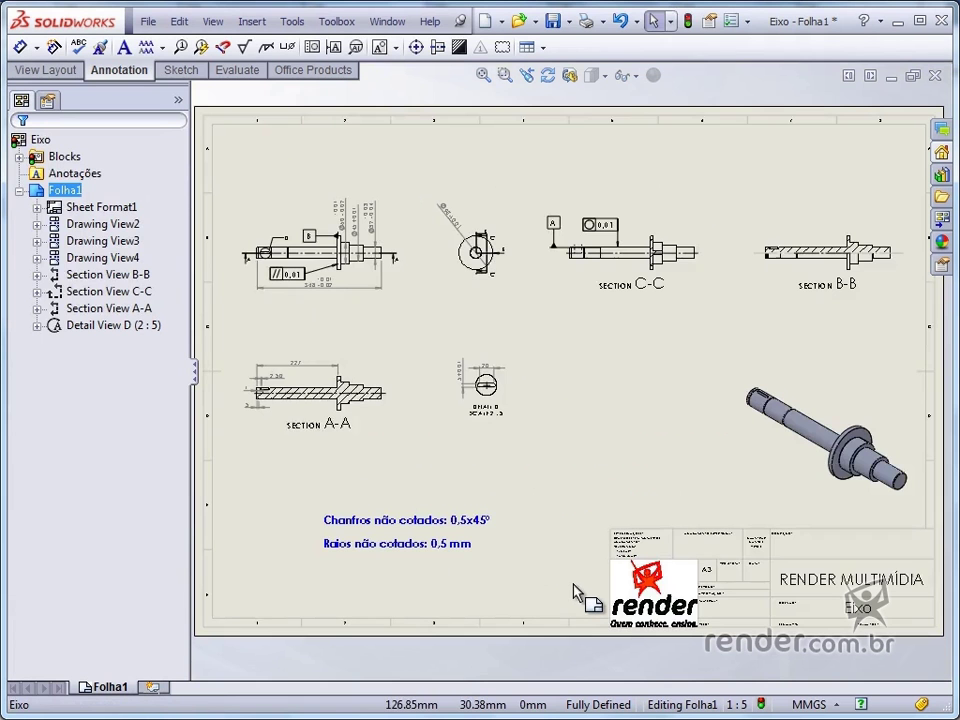